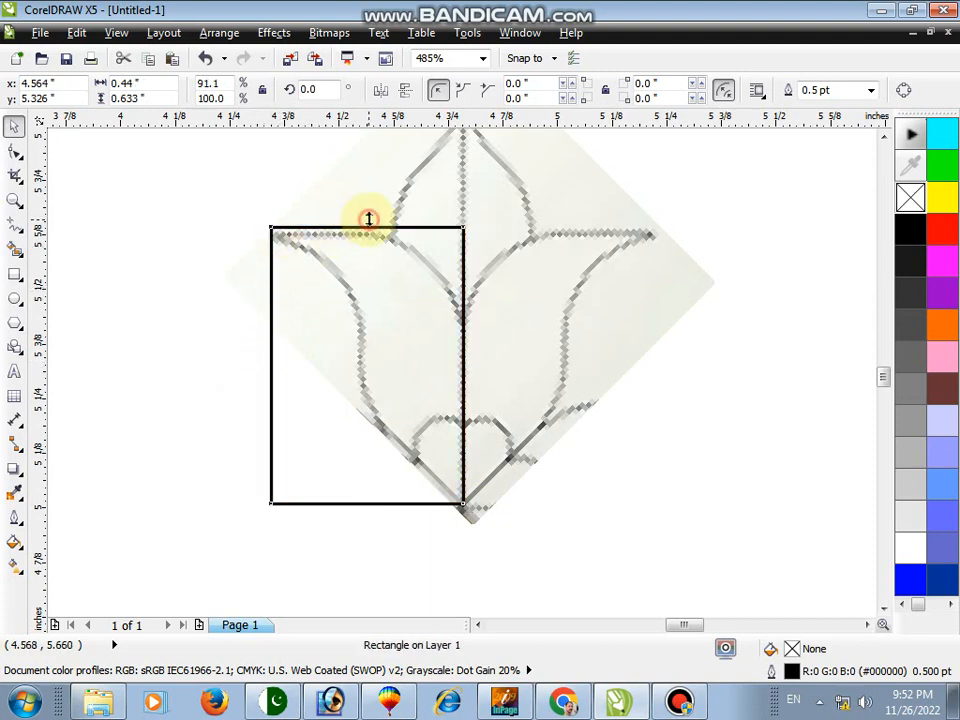
- Lower the rectangle's top edge onto the sketch's horizontal petal line and convert the rectangle to curves
{"action": "left_click_drag", "start_coordinate": [368, 219], "coordinate": [368, 227]}
{"action": "left_click", "coordinate": [14, 199]}
{"action": "left_click_drag", "start_coordinate": [154, 182], "coordinate": [540, 265]}
{"action": "key", "text": "F3"}
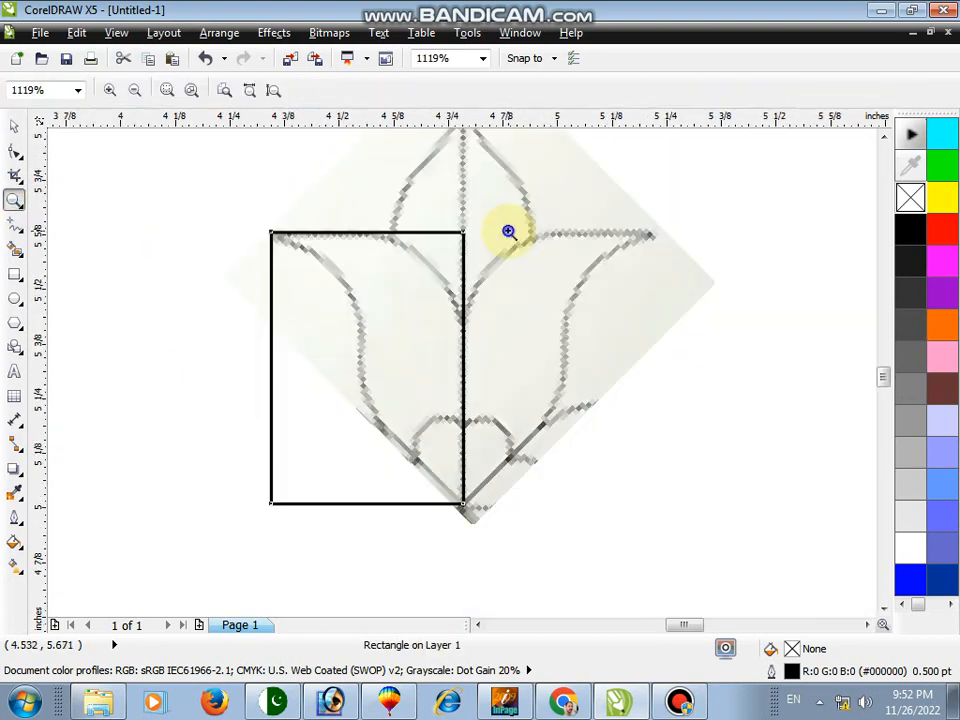
{"action": "left_click", "coordinate": [15, 152]}
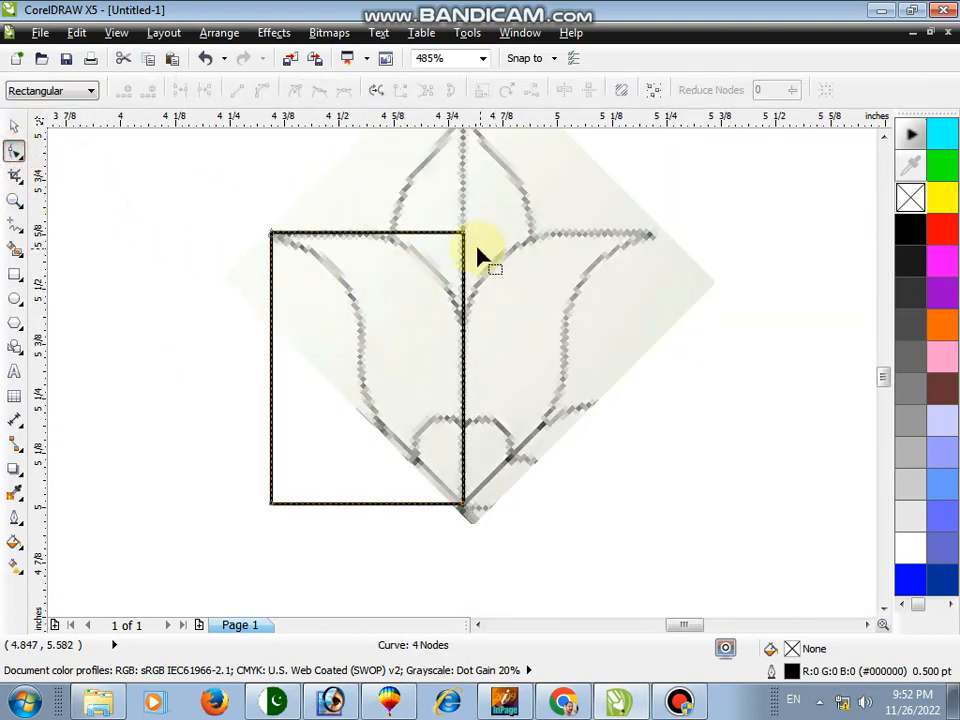
- Add nodes along the rectangle's top and side edges following the petal sketch, and delete the reference sketch image
{"action": "double_click", "coordinate": [393, 235]}
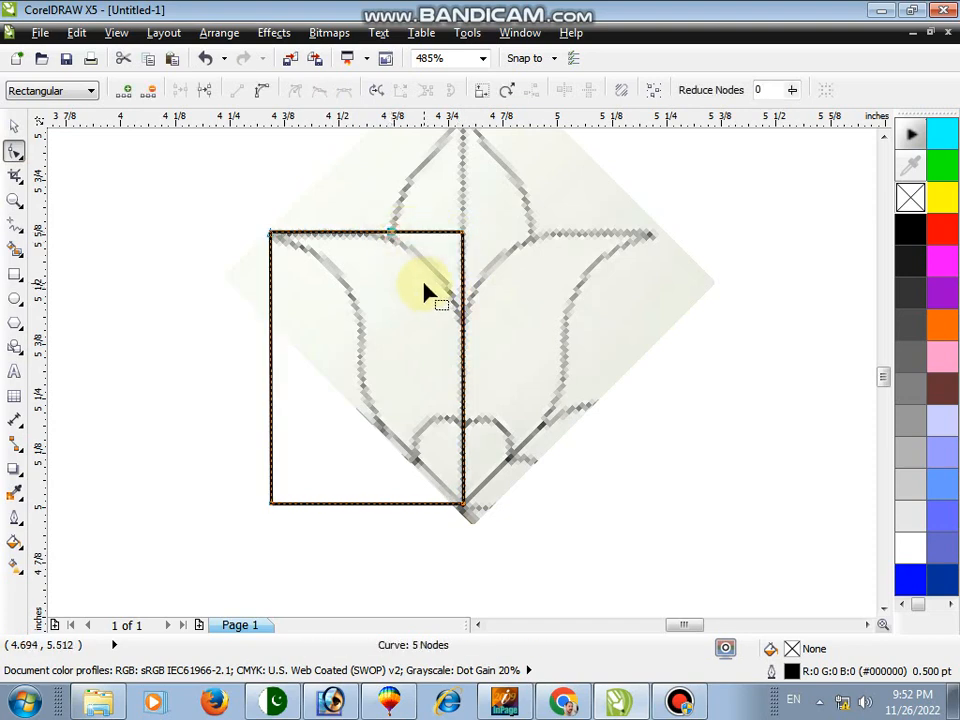
{"action": "key", "text": "ctrl+z"}
{"action": "left_click", "coordinate": [395, 235]}
{"action": "double_click", "coordinate": [394, 235]}
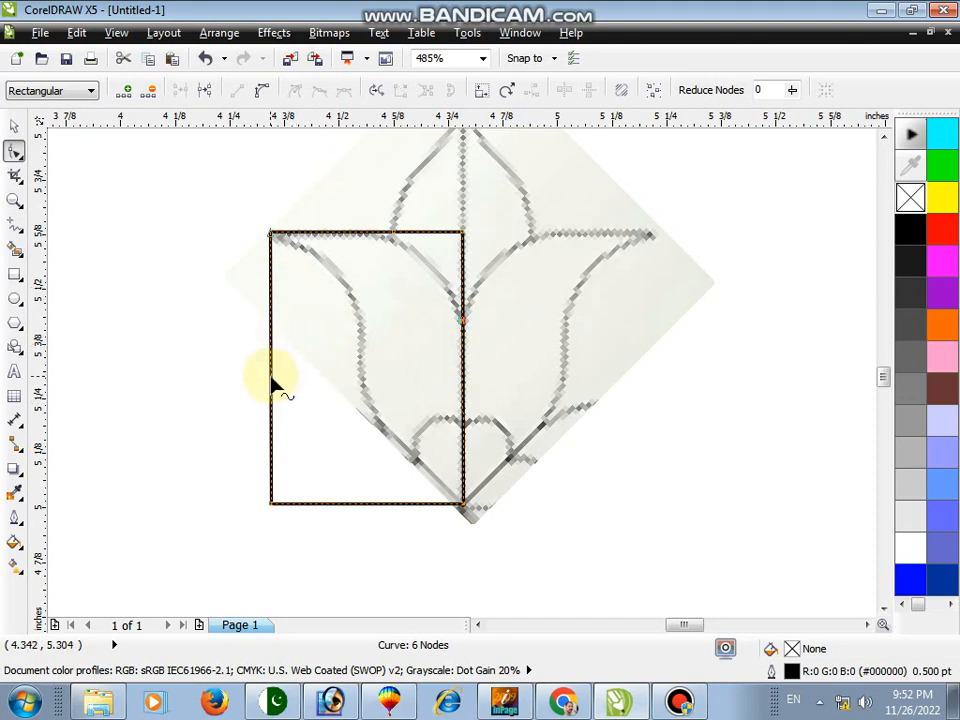
{"action": "left_click", "coordinate": [525, 343]}
{"action": "key", "text": "Delete"}
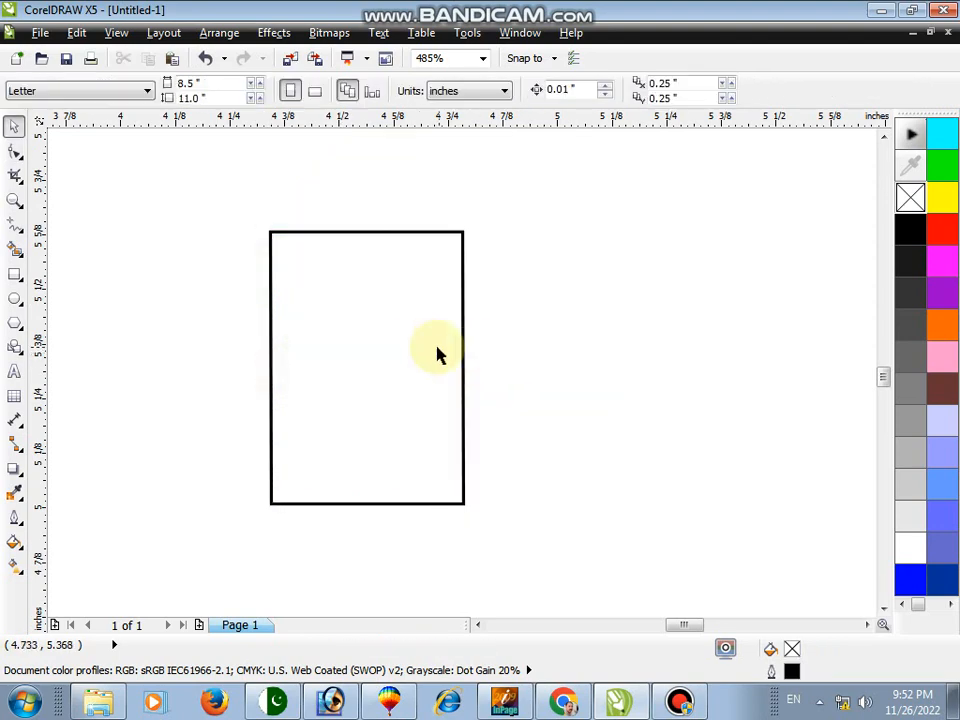
- Delete the nodes around the rectangle's upper-right and lower-left corners, leaving a curve with two nodes
{"action": "left_click", "coordinate": [417, 342]}
{"action": "left_click_drag", "start_coordinate": [463, 238], "coordinate": [436, 266]}
{"action": "key", "text": "Delete"}
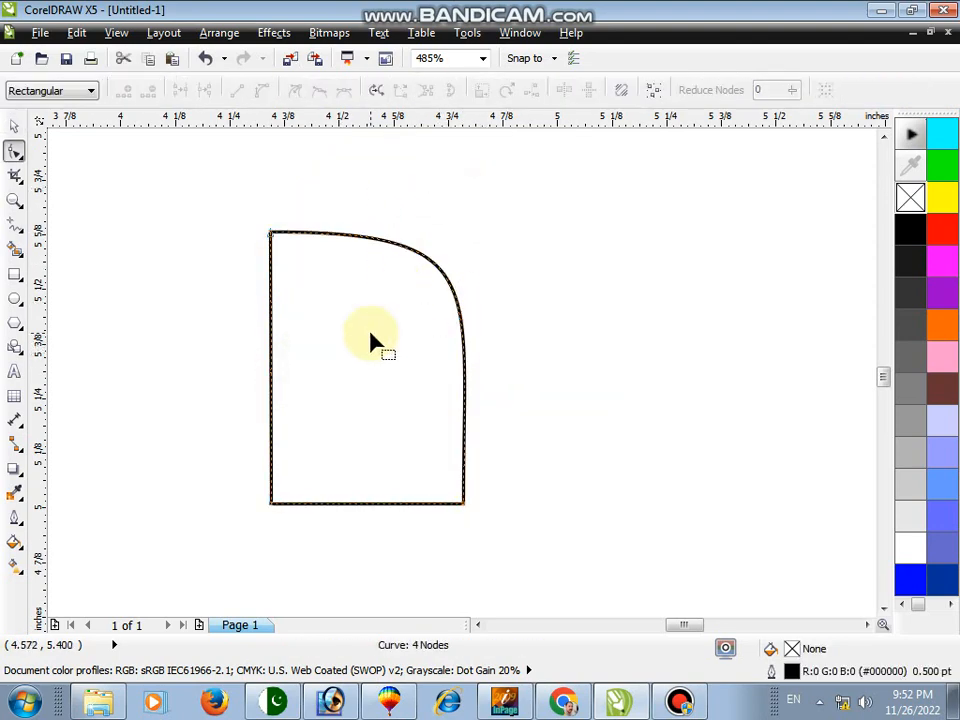
{"action": "key", "text": "space"}
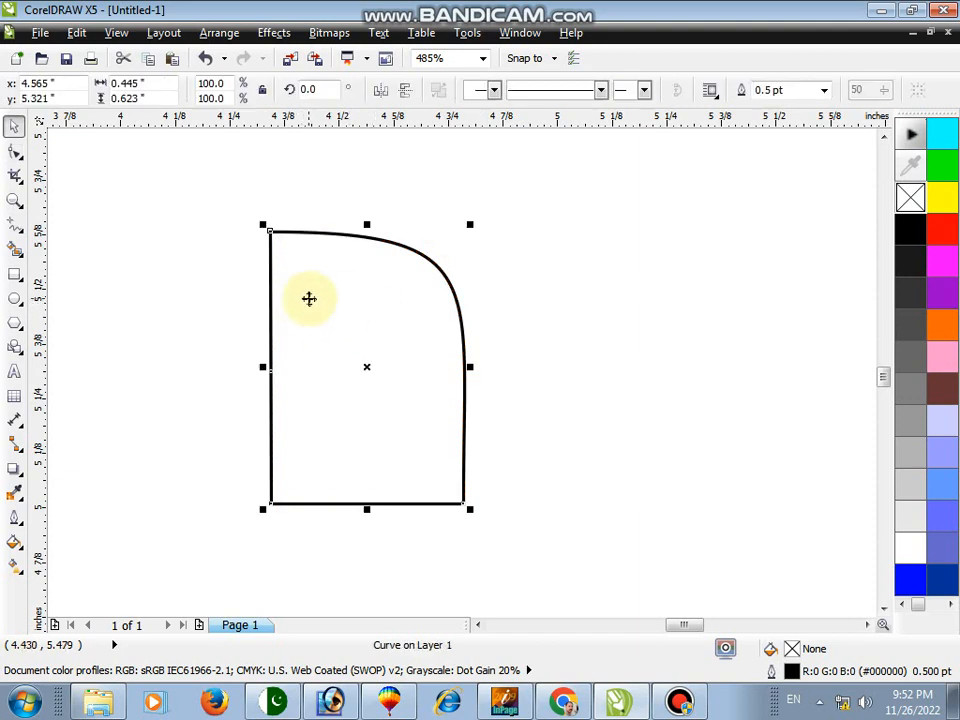
{"action": "left_click", "coordinate": [15, 151]}
{"action": "left_click_drag", "start_coordinate": [306, 525], "coordinate": [308, 527]}
{"action": "key", "text": "Delete"}
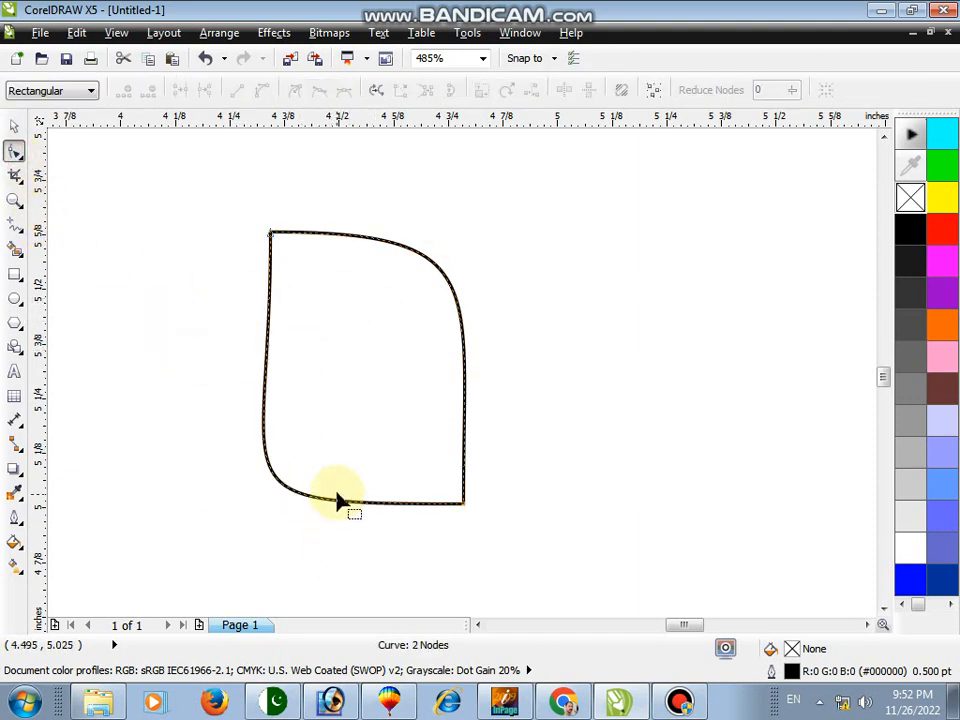
- Bend the curve's left and lower side into an S-shaped petal edge by adjusting its control handles
{"action": "left_click", "coordinate": [289, 506]}
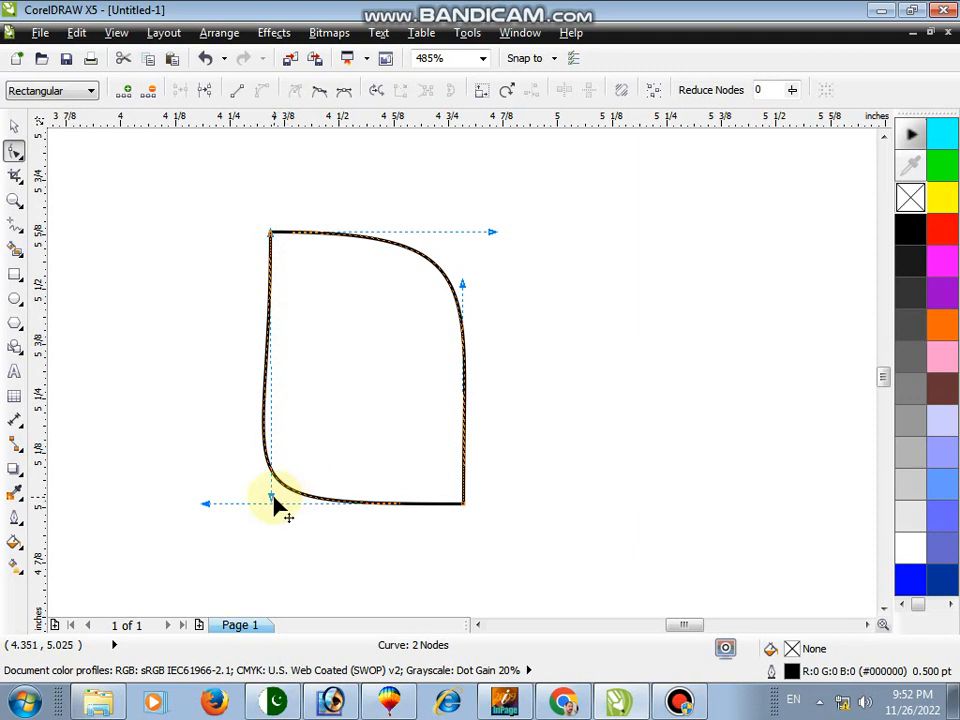
{"action": "left_click_drag", "start_coordinate": [281, 510], "coordinate": [448, 460]}
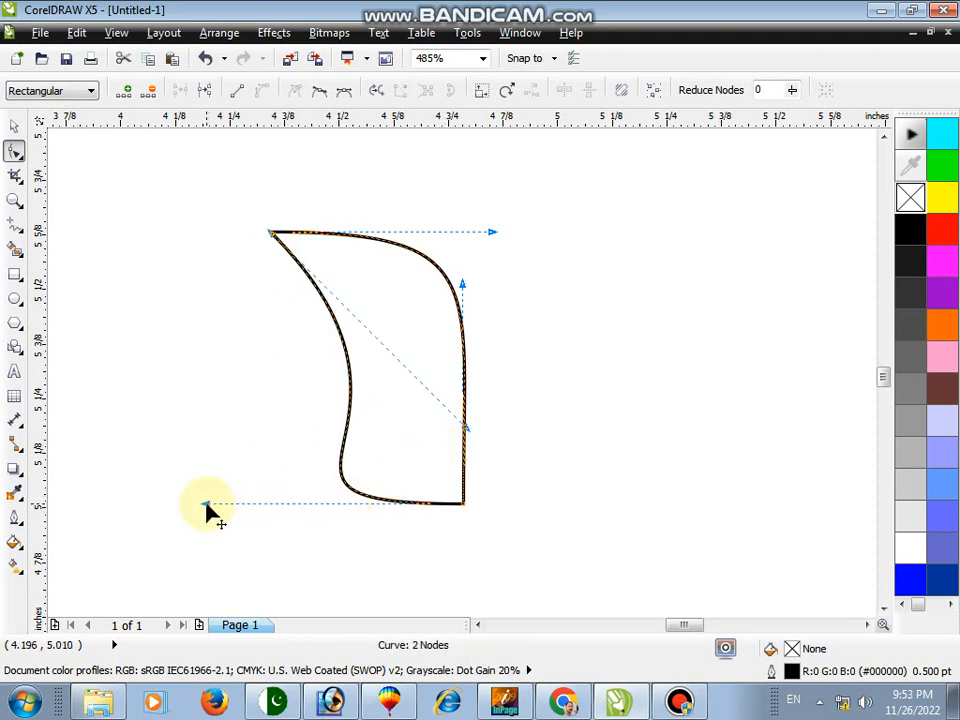
{"action": "left_click_drag", "start_coordinate": [207, 510], "coordinate": [388, 484]}
{"action": "left_click_drag", "start_coordinate": [457, 425], "coordinate": [397, 268]}
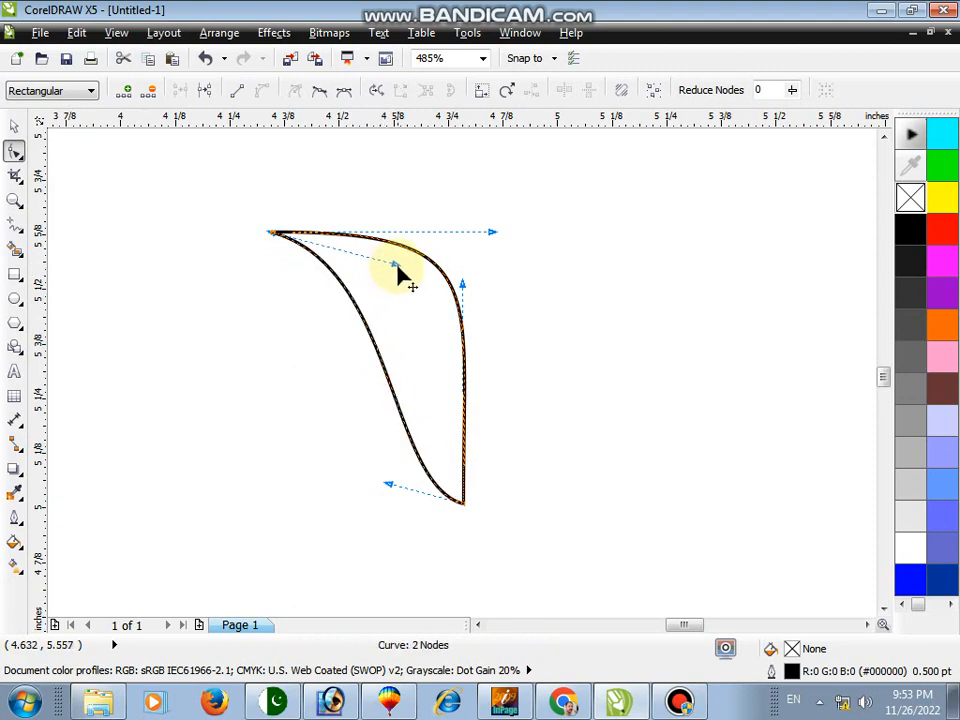
{"action": "key", "text": "space"}
{"action": "key", "text": "space"}
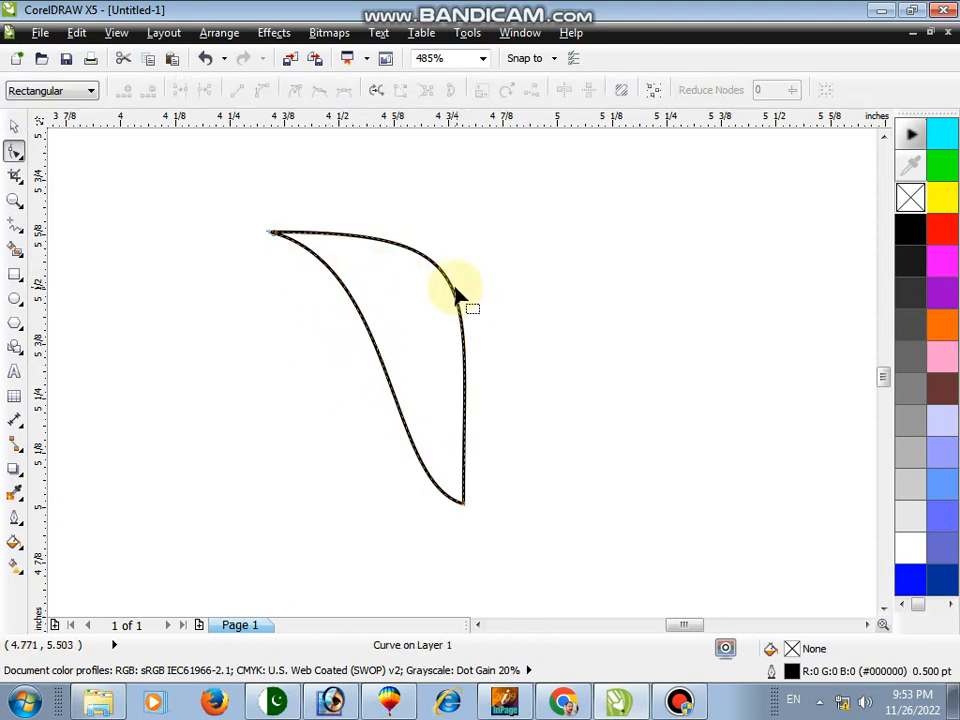
- Make the petal's right side slightly fuller and fine-tune the control handles of its S-shaped left side
{"action": "left_click", "coordinate": [276, 237]}
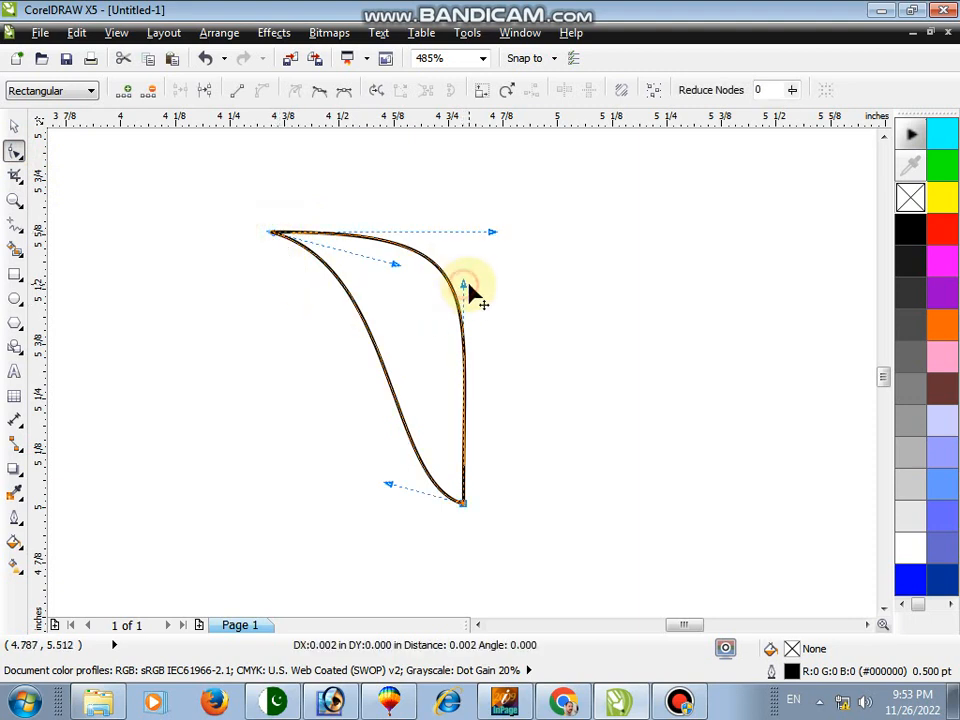
{"action": "mouse_move", "coordinate": [468, 285]}
{"action": "left_mouse_down"}
{"action": "mouse_move", "coordinate": [493, 306]}
{"action": "mouse_move", "coordinate": [477, 299]}
{"action": "left_mouse_up"}
{"action": "left_click_drag", "start_coordinate": [492, 232], "coordinate": [489, 229]}
{"action": "key", "text": "space"}
{"action": "key", "text": "space"}
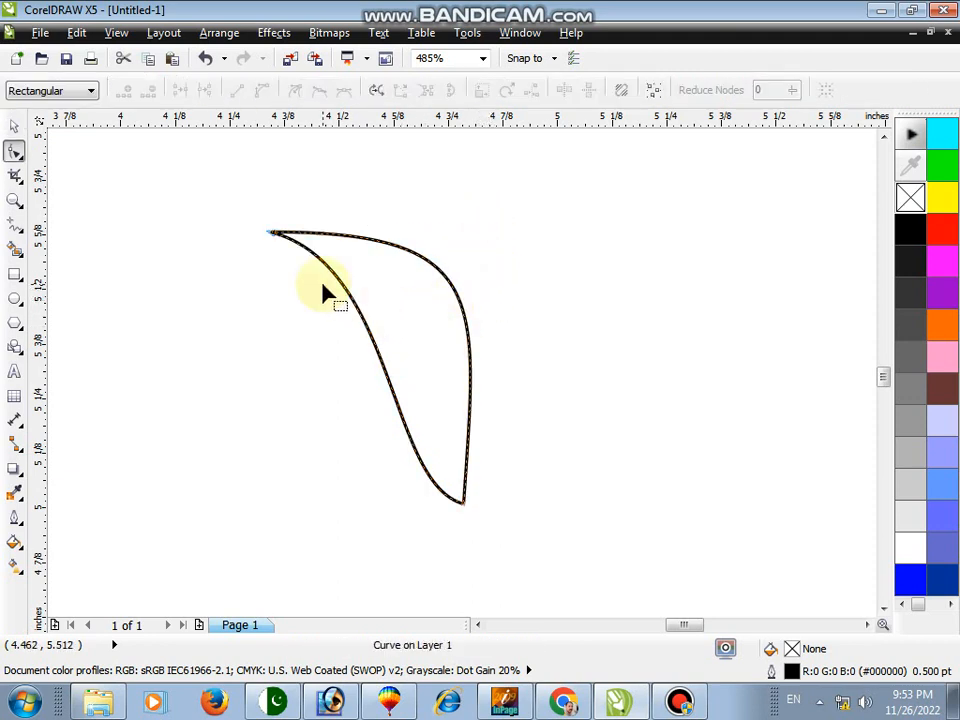
{"action": "left_click_drag", "start_coordinate": [219, 214], "coordinate": [365, 373]}
{"action": "left_click_drag", "start_coordinate": [396, 265], "coordinate": [402, 266]}
{"action": "mouse_move", "coordinate": [389, 485]}
{"action": "left_mouse_down"}
{"action": "mouse_move", "coordinate": [369, 500]}
{"action": "mouse_move", "coordinate": [385, 489]}
{"action": "left_mouse_up"}
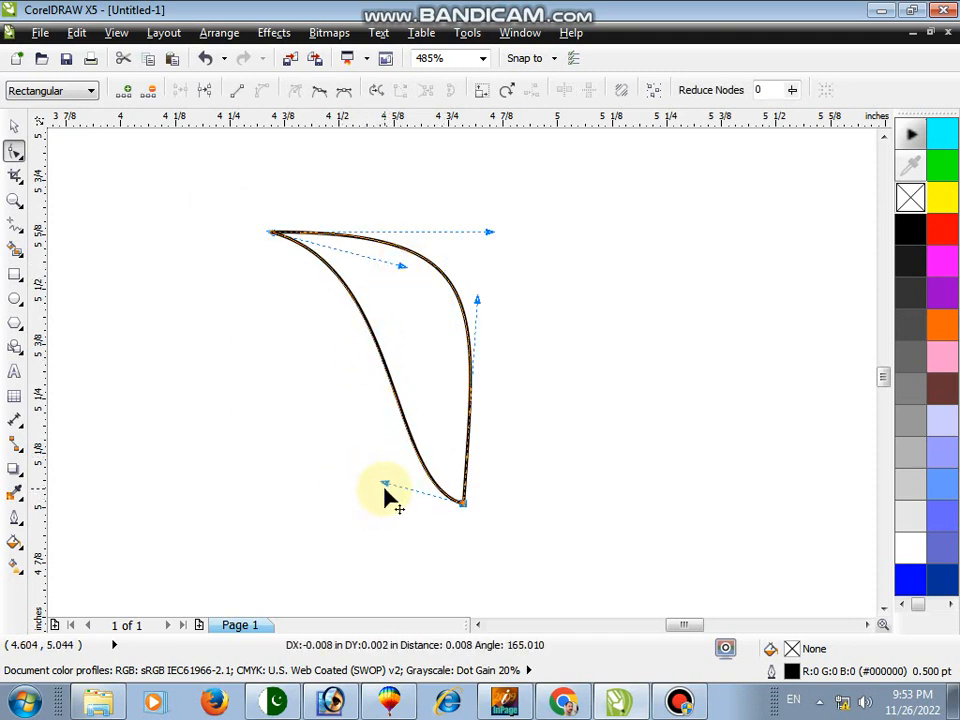
- Push the lower part of the petal's left edge outward with a temporary extra node, and delete that node
{"action": "double_click", "coordinate": [398, 408]}
{"action": "left_click_drag", "start_coordinate": [398, 404], "coordinate": [384, 406]}
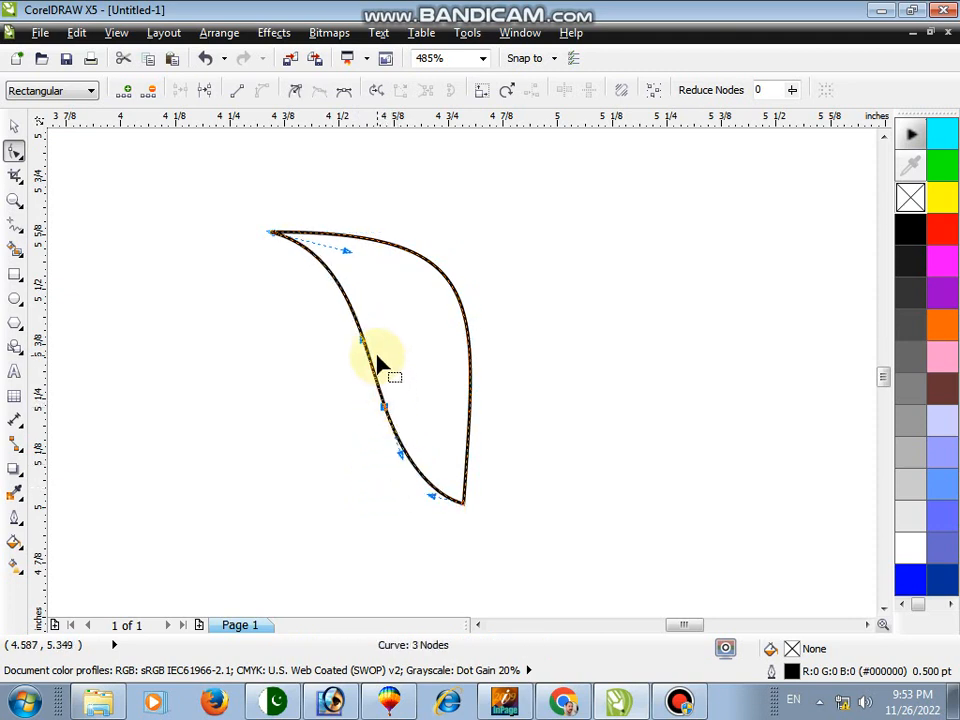
{"action": "left_click_drag", "start_coordinate": [367, 339], "coordinate": [381, 333]}
{"action": "key", "text": "space"}
{"action": "left_click", "coordinate": [561, 433]}
{"action": "left_click", "coordinate": [428, 370]}
{"action": "key", "text": "space"}
{"action": "left_click_drag", "start_coordinate": [340, 388], "coordinate": [407, 454]}
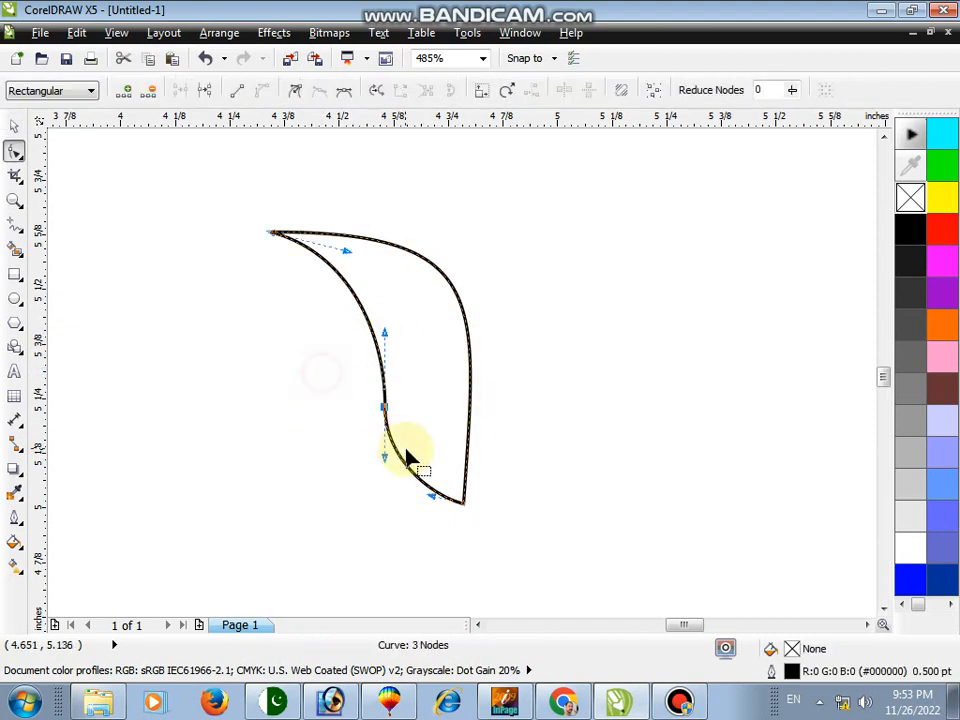
{"action": "key", "text": "Delete"}
{"action": "key", "text": "space"}
{"action": "key", "text": "space"}
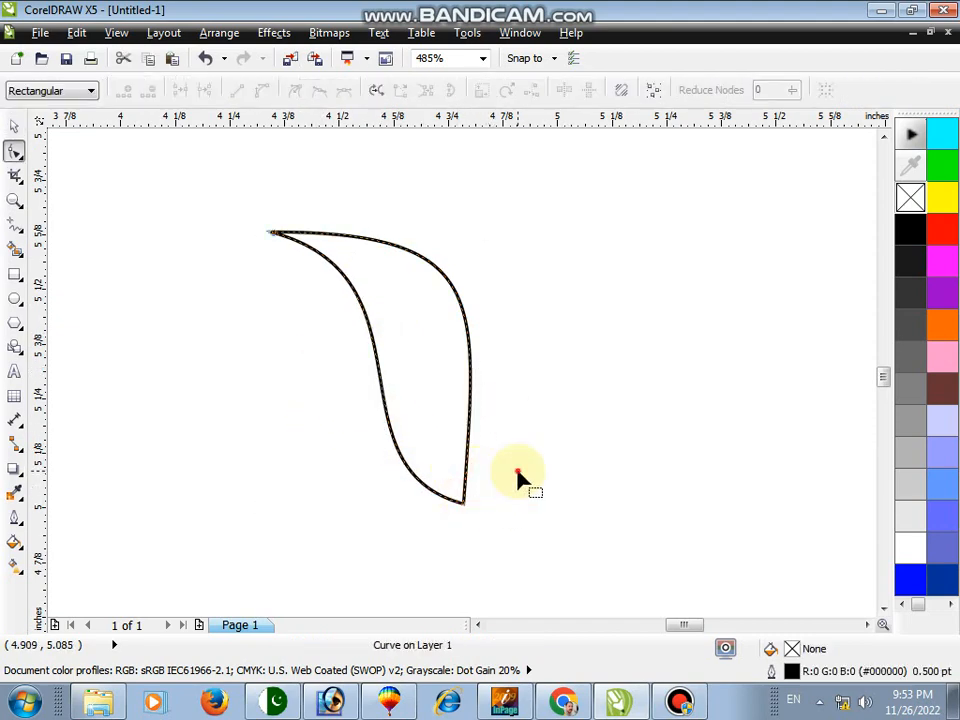
- Raise the petal's bottom node to shorten the petal to about 0.573 inches tall
{"action": "left_click", "coordinate": [461, 510]}
{"action": "left_click_drag", "start_coordinate": [465, 506], "coordinate": [467, 480]}
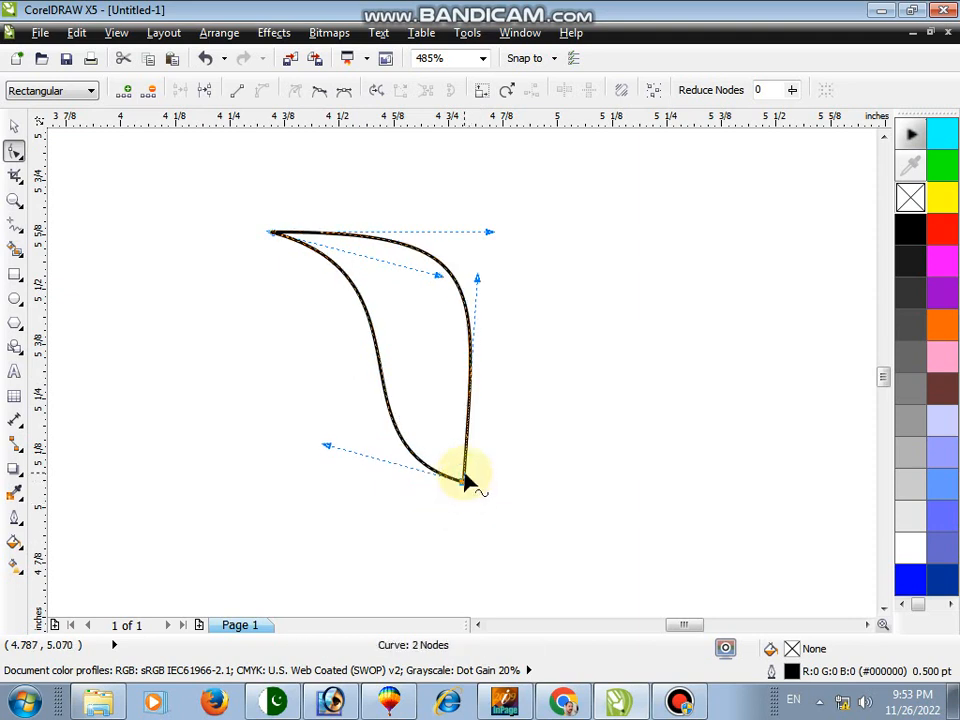
{"action": "key", "text": "space"}
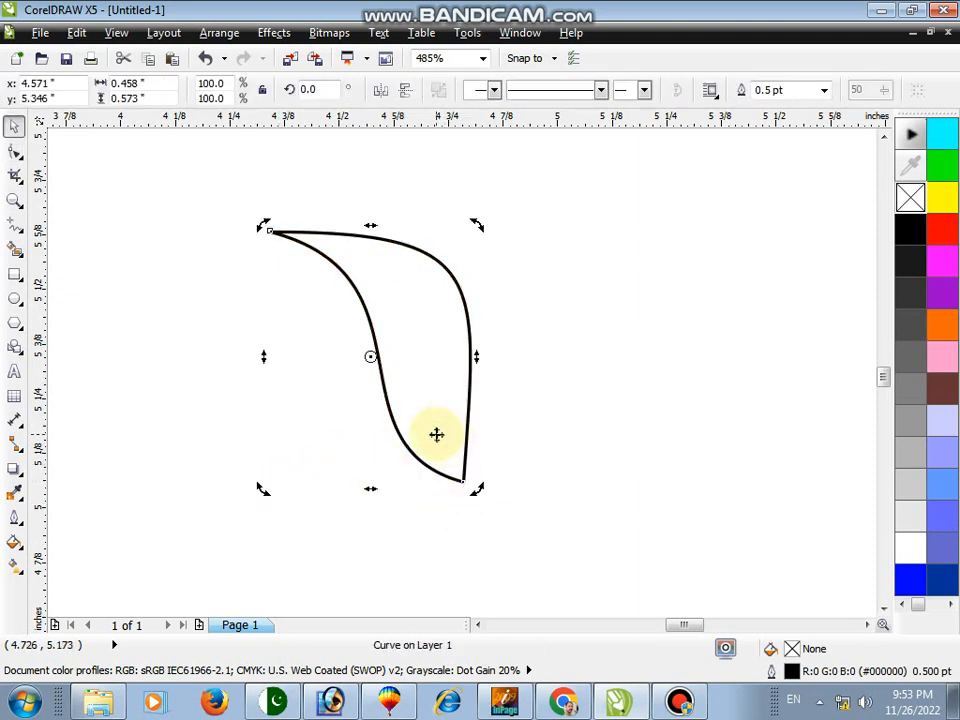
- Try mirroring a copy of the petal across its right side
{"action": "left_click", "coordinate": [424, 429]}
{"action": "left_click_drag", "start_coordinate": [264, 490], "coordinate": [465, 452]}
{"action": "key", "text": "ctrl+z"}
- Raise the petal's bottom node further, making the petal about 0.504 inches tall
{"action": "key", "text": "space"}
{"action": "key", "text": "space"}
{"action": "left_click", "coordinate": [411, 421]}
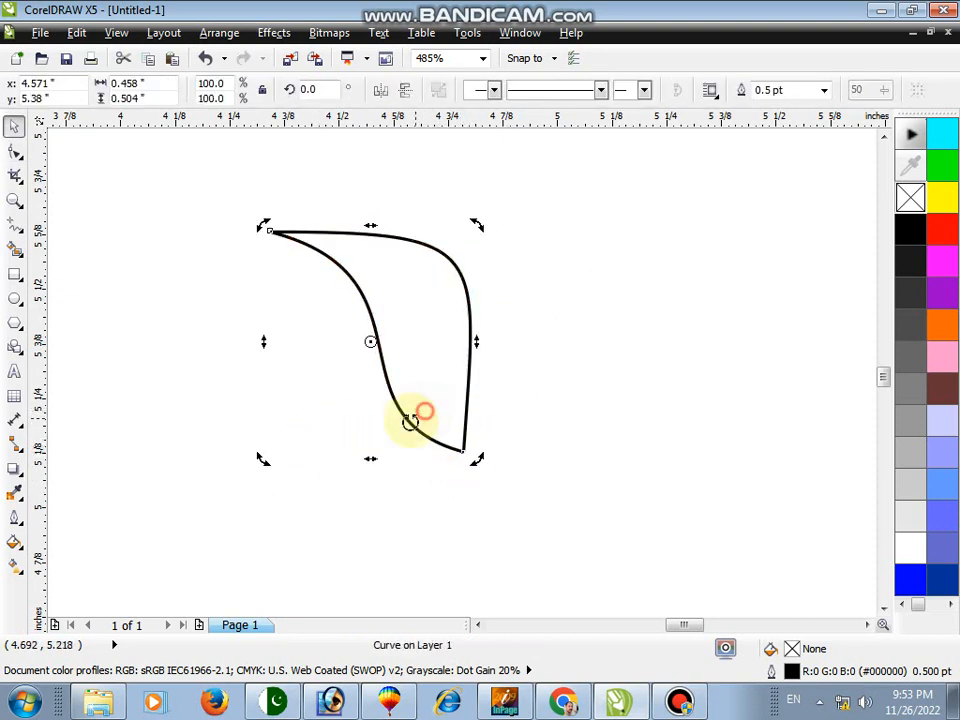
- Try a mirrored copy of the shortened petal about its right side
{"action": "left_click", "coordinate": [410, 421]}
{"action": "left_click_drag", "start_coordinate": [261, 456], "coordinate": [463, 451]}
{"action": "key", "text": "ctrl+z"}
- Pull the petal's upper-right curve inward so that the petal is about 0.442 inches wide
{"action": "left_click", "coordinate": [448, 406]}
{"action": "key", "text": "space"}
{"action": "left_click_drag", "start_coordinate": [479, 253], "coordinate": [450, 279]}
{"action": "key", "text": "space"}
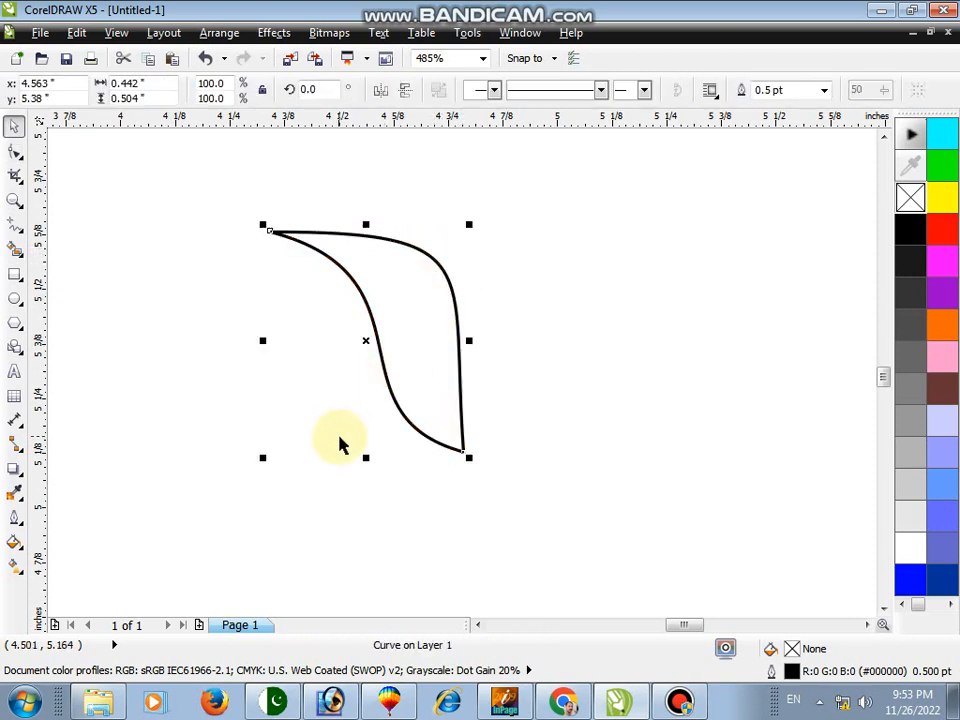
- Create a horizontally mirrored copy of the petal on its right, with the two bottom tips touching
{"action": "left_click", "coordinate": [402, 389]}
{"action": "left_click", "coordinate": [396, 403]}
{"action": "left_click_drag", "start_coordinate": [265, 459], "coordinate": [475, 470]}
{"action": "left_click", "coordinate": [572, 484]}
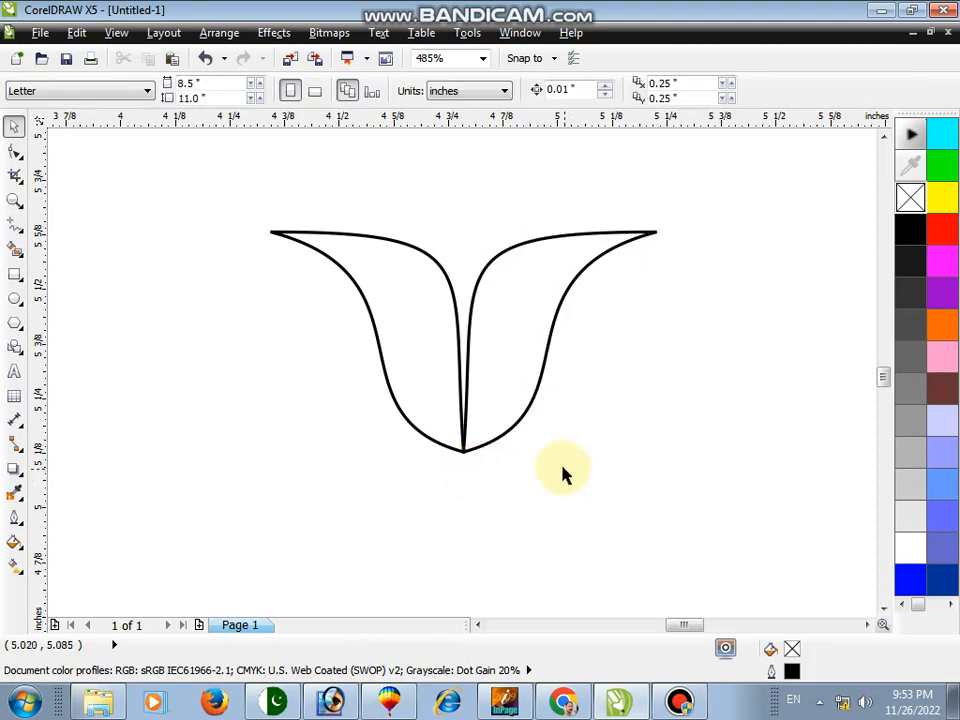
- Select both petals and move them straight down about 0.08 inches
{"action": "left_click", "coordinate": [400, 373]}
{"action": "left_click", "coordinate": [540, 370], "text": "shift"}
{"action": "left_click_drag", "start_coordinate": [540, 369], "coordinate": [521, 385]}
{"action": "left_click", "coordinate": [498, 229]}
- Draw a straight vertical line about 1.06 inches long between the petals, extending above and below them
{"action": "left_click", "coordinate": [15, 224]}
{"action": "left_click", "coordinate": [471, 137]}
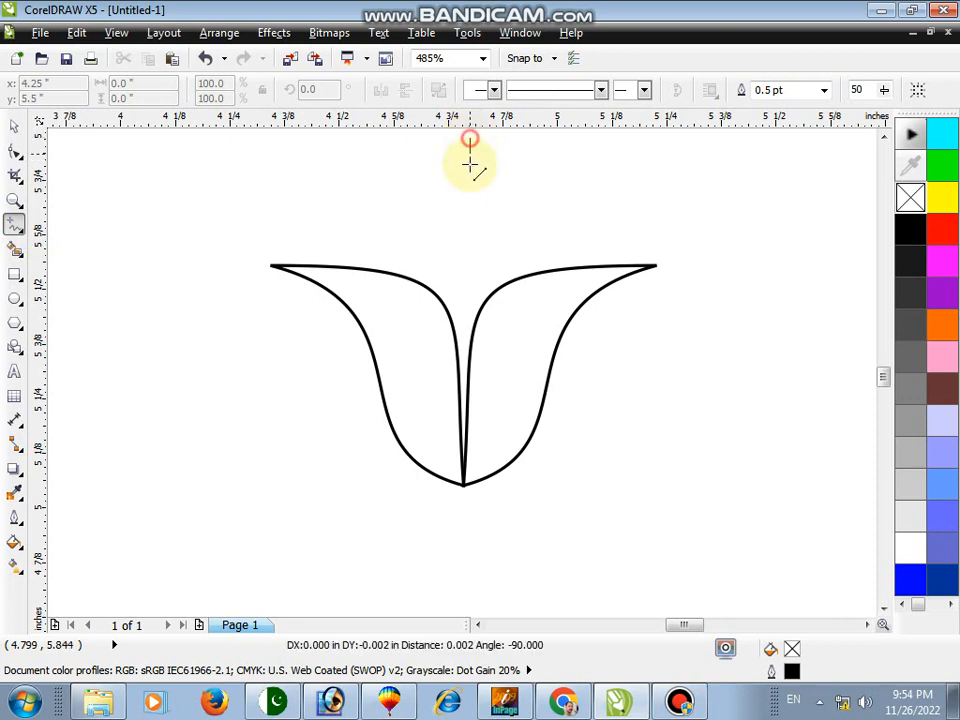
{"action": "left_click", "coordinate": [436, 600]}
{"action": "key", "text": "space"}
- Group the two petals and align the group and the vertical line on their vertical centres
{"action": "left_click", "coordinate": [523, 369]}
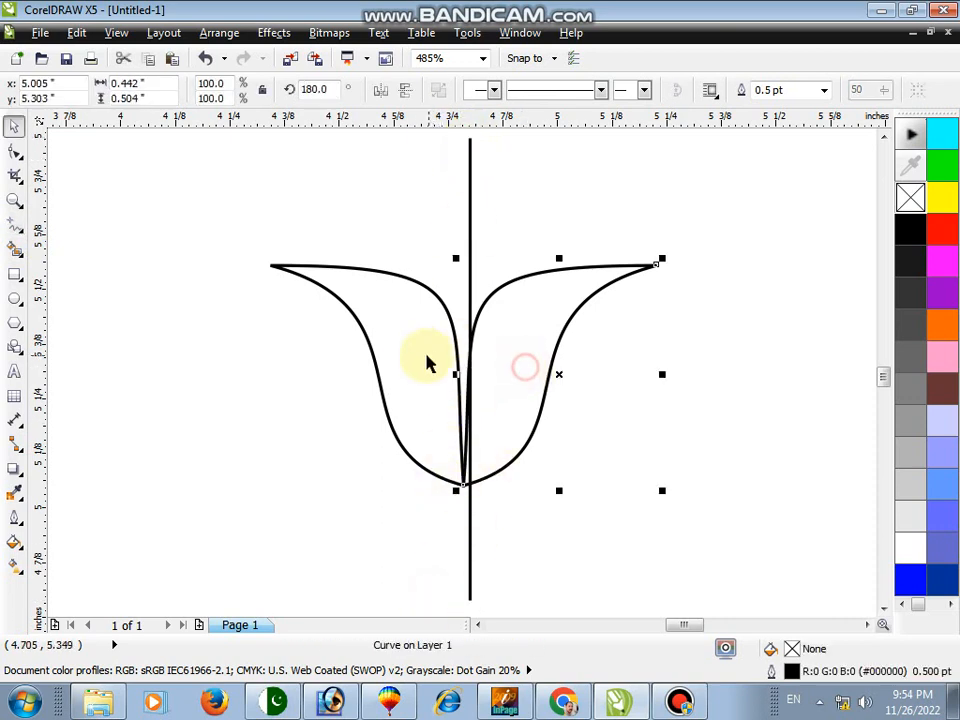
{"action": "left_click", "coordinate": [408, 348], "text": "shift"}
{"action": "key", "text": "ctrl+g"}
{"action": "left_click", "coordinate": [470, 218], "text": "shift"}
{"action": "key", "text": "c"}
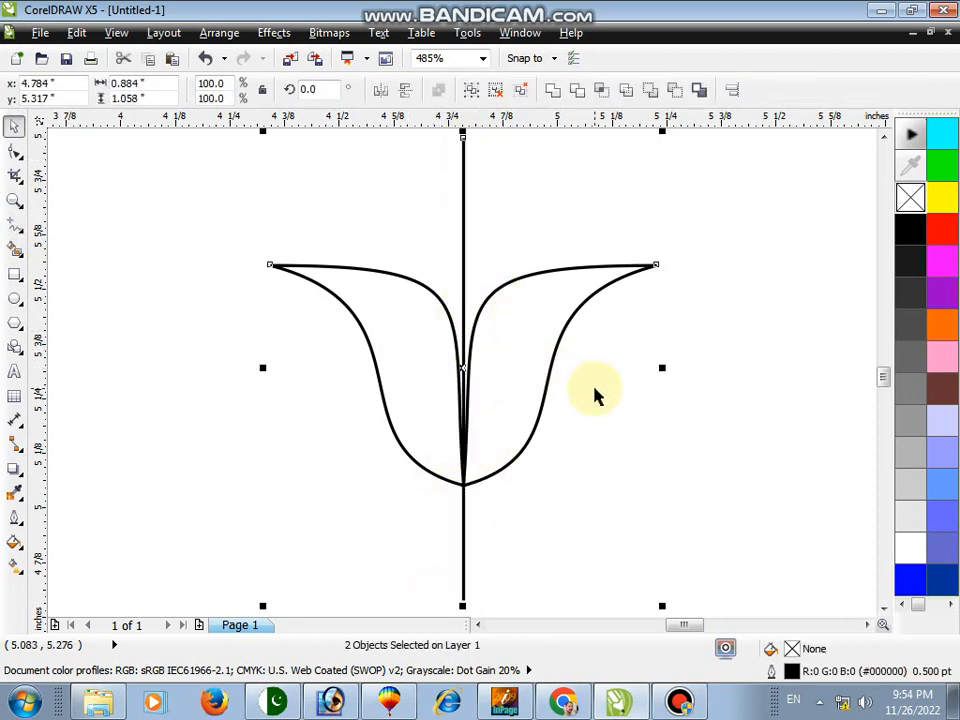
{"action": "key", "text": "Escape"}
- Draw a two-segment line from the vertical line's top end outward and down to the left petal's upper edge, about 0.137 by 0.332 inches
{"action": "key", "text": "z"}
{"action": "key", "text": "F3"}
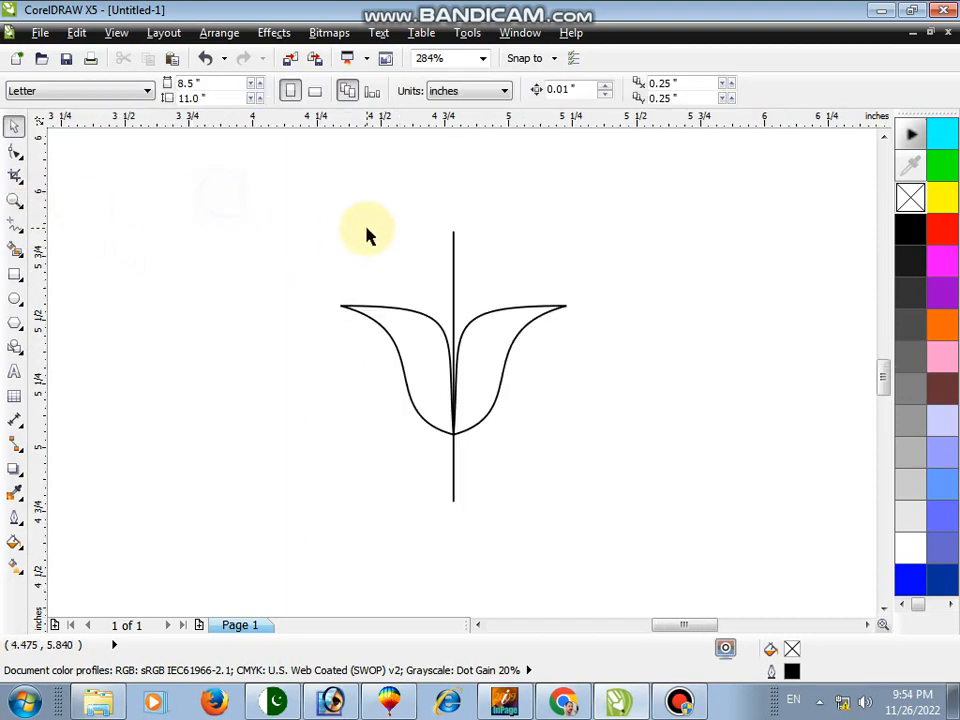
{"action": "left_click_drag", "start_coordinate": [297, 197], "coordinate": [586, 449]}
{"action": "left_click", "coordinate": [14, 223]}
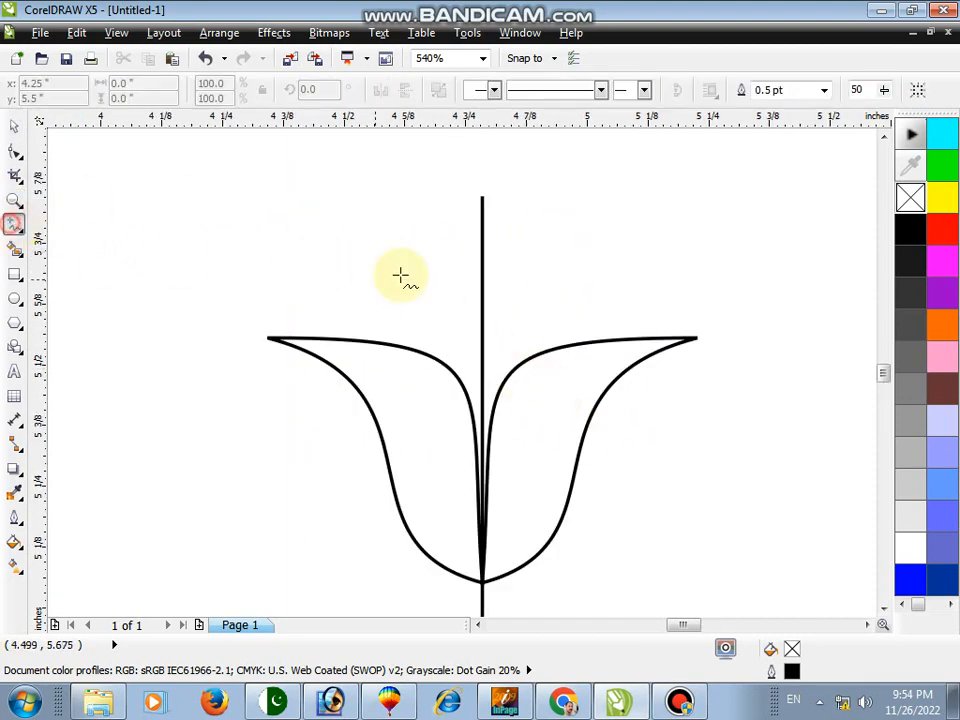
{"action": "left_click", "coordinate": [480, 198]}
{"action": "double_click", "coordinate": [416, 262]}
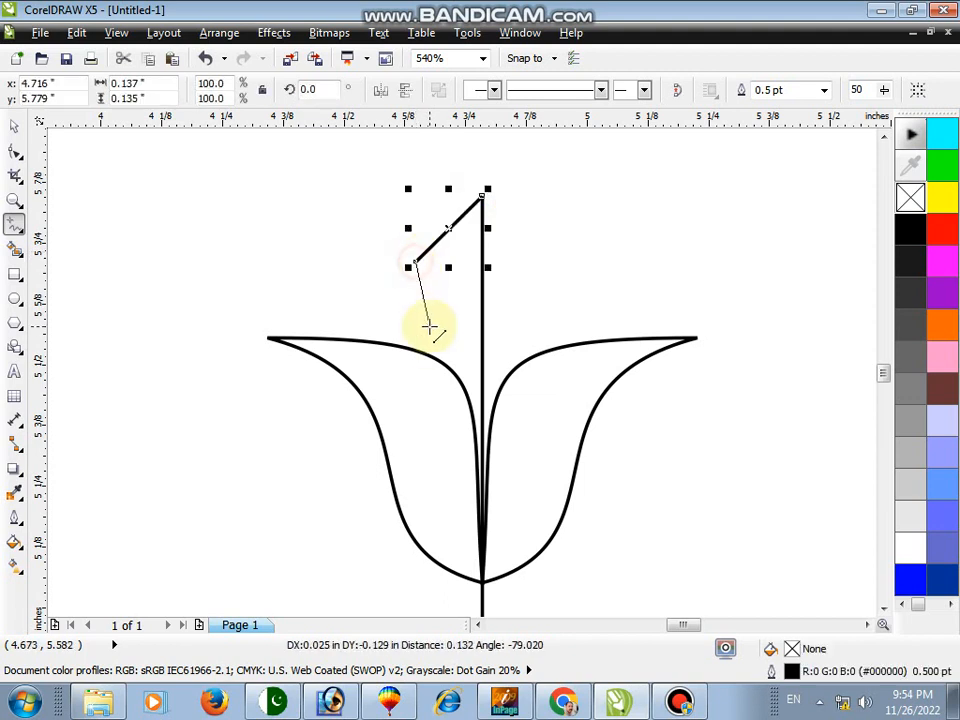
{"action": "left_click", "coordinate": [433, 356]}
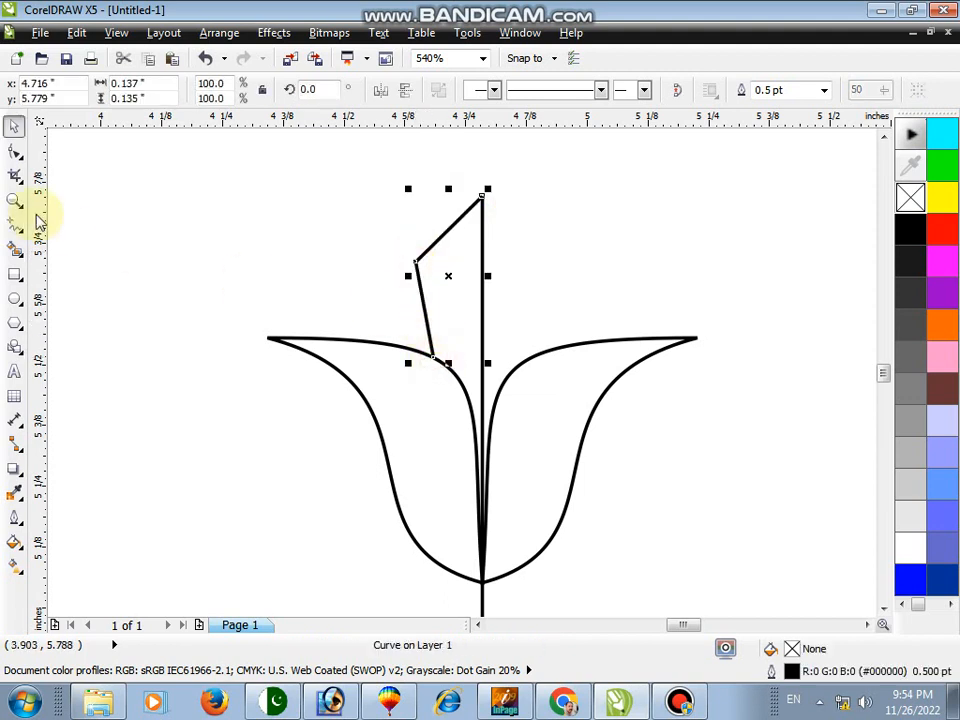
- Select all nodes of the two-segment line and convert its segments to curves
{"action": "left_click", "coordinate": [14, 199]}
{"action": "left_click_drag", "start_coordinate": [364, 200], "coordinate": [563, 374]}
{"action": "key", "text": "space"}
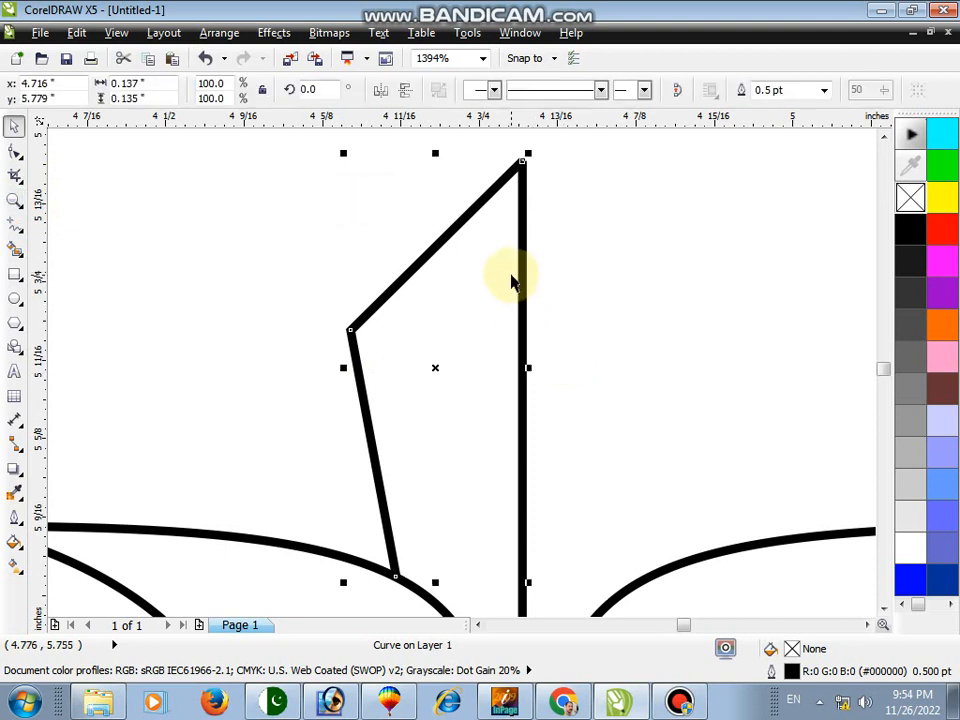
{"action": "left_click", "coordinate": [14, 151]}
{"action": "left_click_drag", "start_coordinate": [418, 415], "coordinate": [418, 412]}
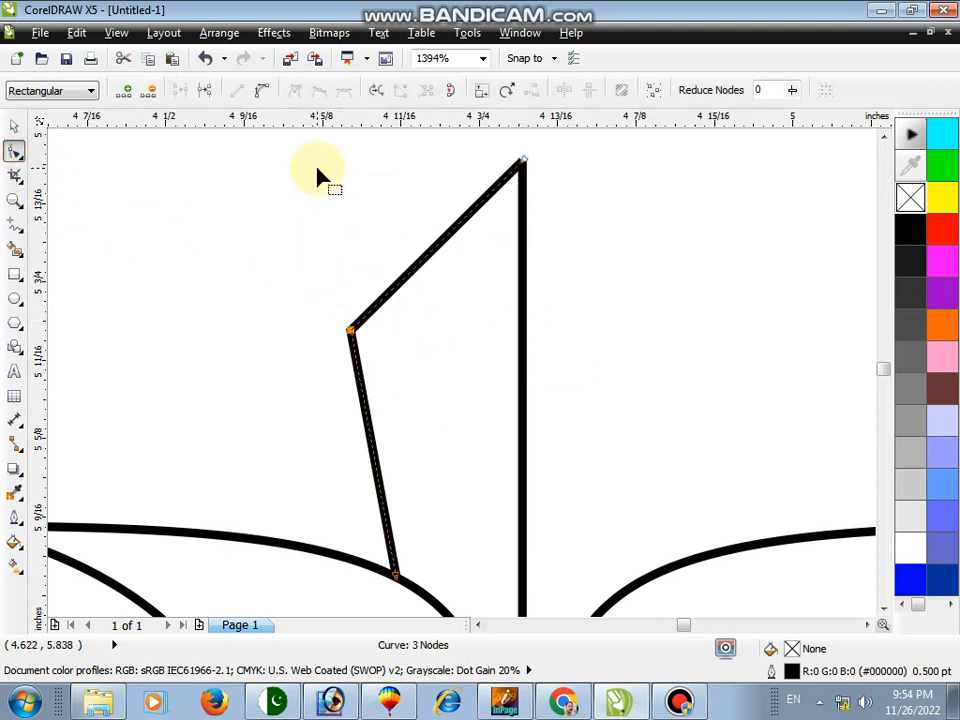
{"action": "key", "text": "space"}
{"action": "key", "text": "space"}
{"action": "key", "text": "space"}
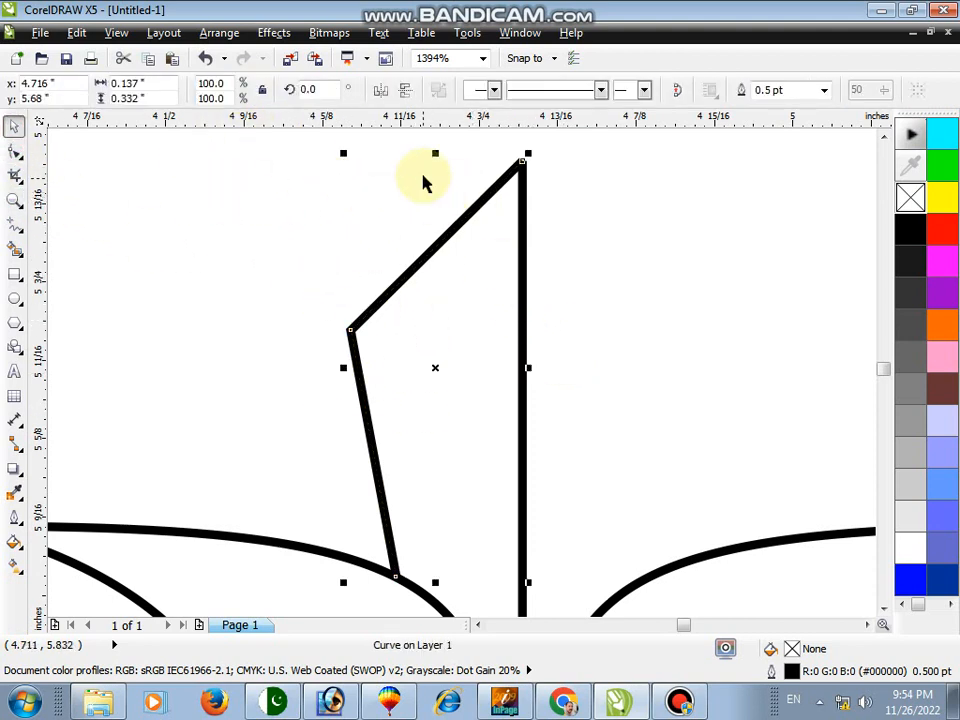
{"action": "left_click", "coordinate": [14, 151]}
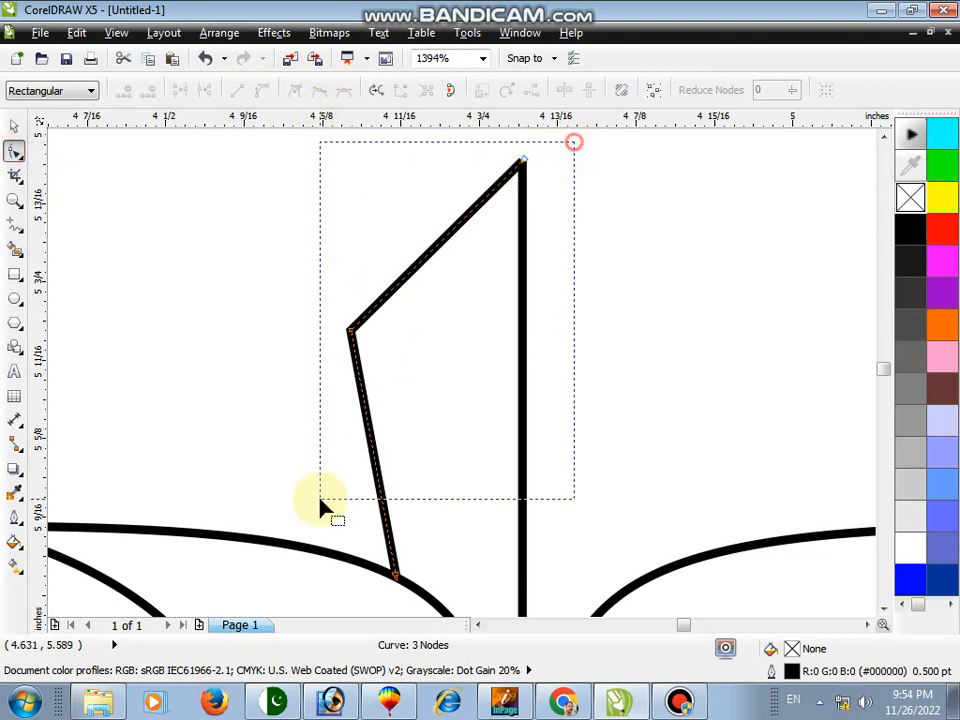
{"action": "left_click_drag", "start_coordinate": [280, 597], "coordinate": [280, 592]}
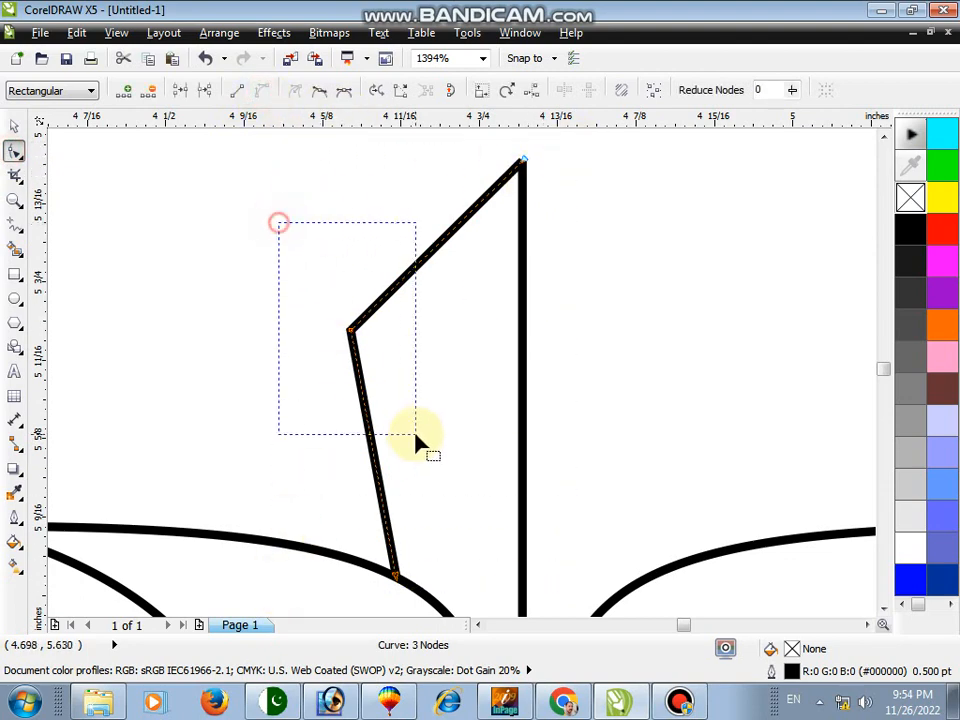
- Delete the middle node of the two-segment line so the upper petal's outline becomes one smooth curve
{"action": "left_click_drag", "start_coordinate": [418, 440], "coordinate": [422, 450]}
{"action": "key", "text": "Delete"}
{"action": "key", "text": "space"}
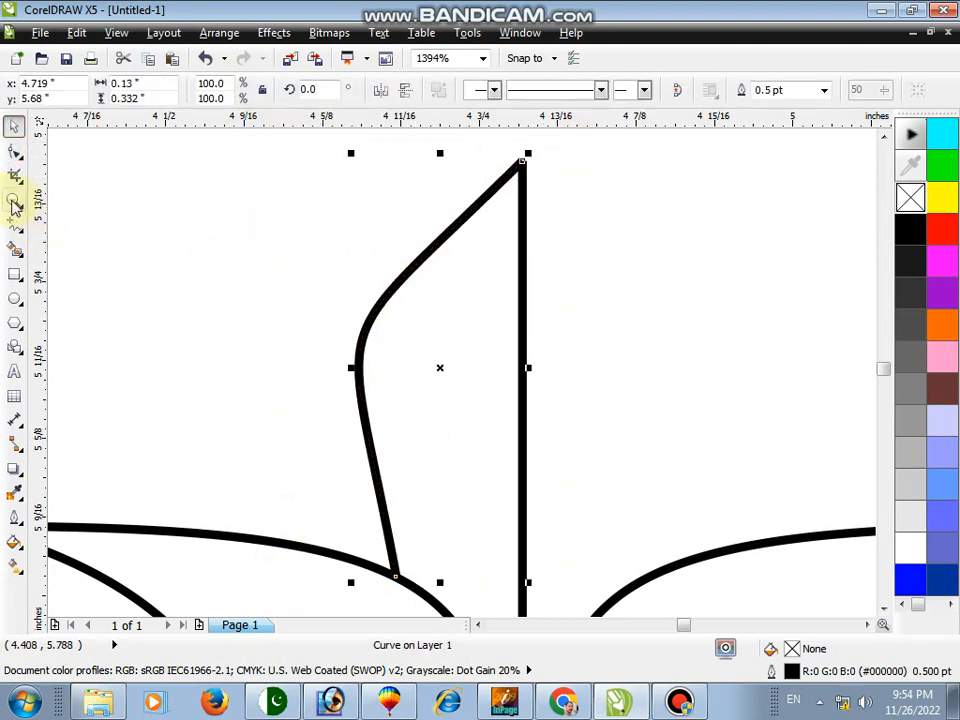
- Mirror a copy of the upper petal's curve horizontally onto the other side of the vertical line
{"action": "left_click", "coordinate": [13, 202]}
{"action": "right_click", "coordinate": [161, 195]}
{"action": "key", "text": "space"}
{"action": "key", "text": "z"}
{"action": "left_click", "coordinate": [420, 347]}
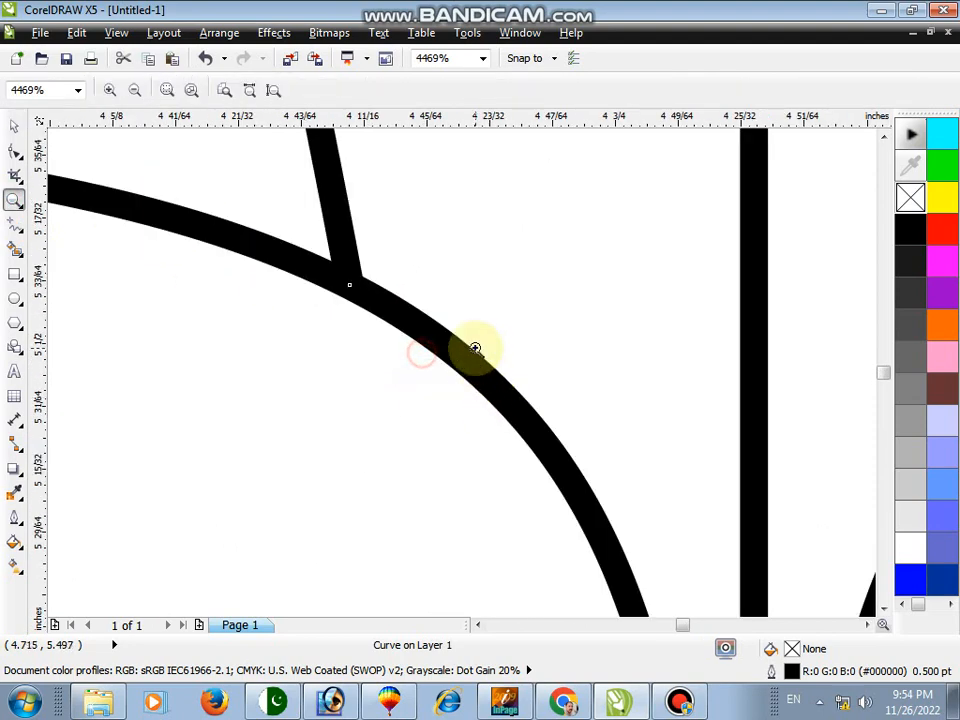
{"action": "right_click", "coordinate": [471, 315]}
{"action": "key", "text": "space"}
{"action": "left_click", "coordinate": [410, 367]}
{"action": "left_click_drag", "start_coordinate": [452, 374], "coordinate": [551, 392]}
{"action": "left_click", "coordinate": [613, 268]}
- Snap the top end nodes of both upper petal curves to the top end of the vertical line
{"action": "key", "text": "z"}
{"action": "left_click_drag", "start_coordinate": [460, 186], "coordinate": [510, 256]}
{"action": "key", "text": "space"}
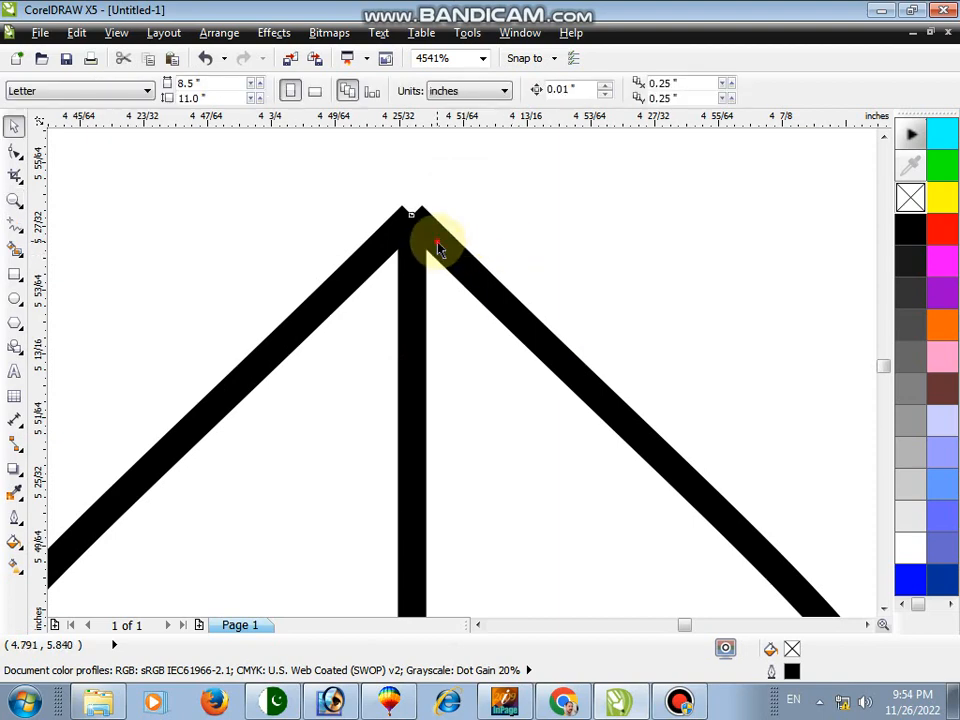
{"action": "left_click", "coordinate": [383, 238]}
{"action": "left_click", "coordinate": [16, 204]}
{"action": "right_click", "coordinate": [184, 175]}
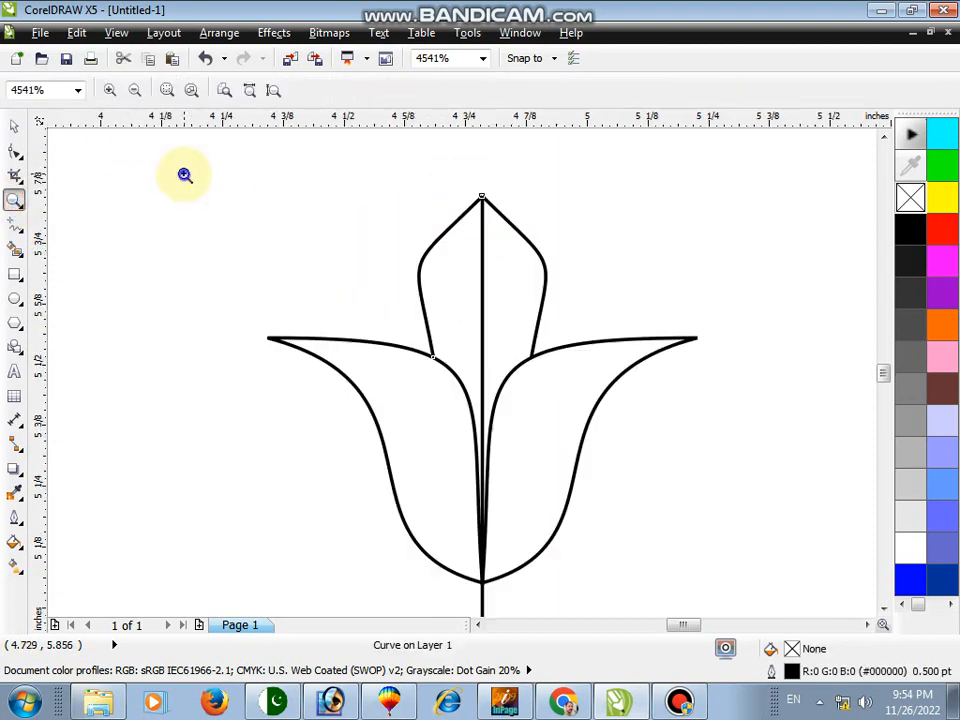
{"action": "right_click", "coordinate": [277, 195]}
{"action": "left_click_drag", "start_coordinate": [287, 203], "coordinate": [549, 439]}
{"action": "key", "text": "space"}
{"action": "key", "text": "z"}
{"action": "left_click_drag", "start_coordinate": [514, 178], "coordinate": [561, 224]}
{"action": "key", "text": "space"}
{"action": "left_click", "coordinate": [16, 151]}
{"action": "left_click", "coordinate": [425, 239]}
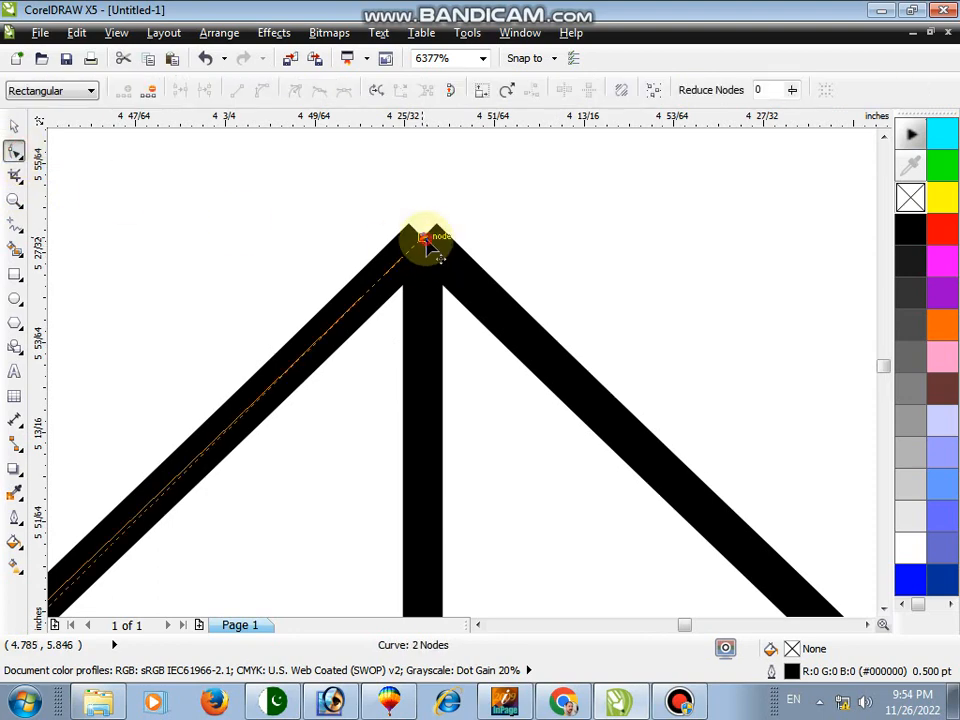
{"action": "left_click", "coordinate": [424, 239]}
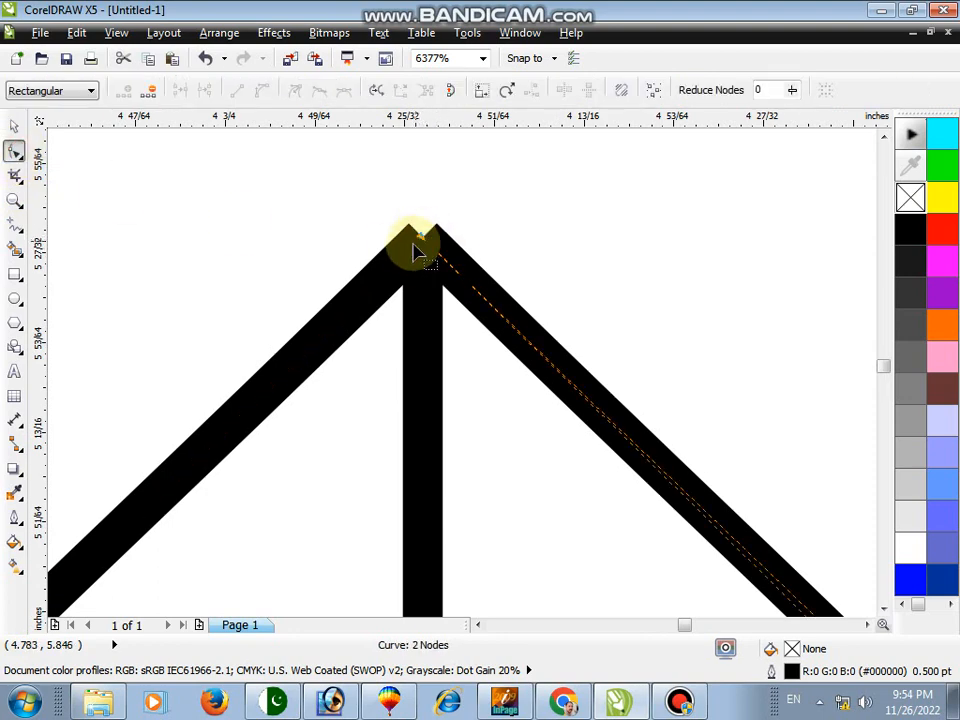
{"action": "left_click", "coordinate": [421, 254]}
{"action": "key", "text": "space"}
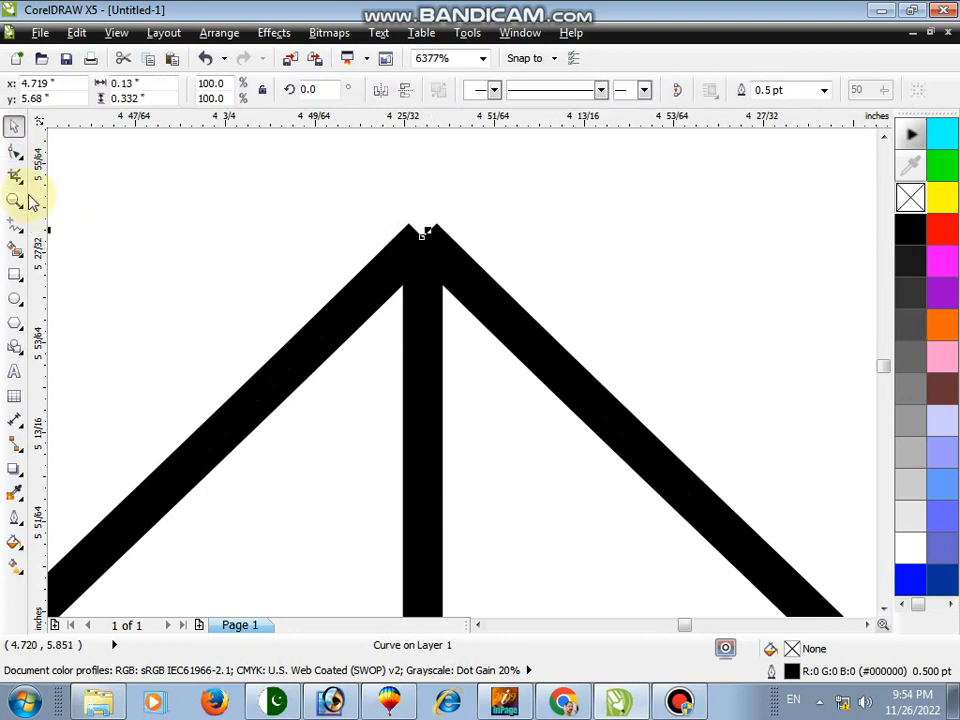
{"action": "left_click", "coordinate": [15, 200]}
{"action": "right_click", "coordinate": [101, 184]}
{"action": "right_click", "coordinate": [233, 214]}
{"action": "key", "text": "space"}
{"action": "left_click", "coordinate": [317, 214]}
{"action": "key", "text": "space"}
{"action": "left_click_drag", "start_coordinate": [298, 233], "coordinate": [566, 448]}
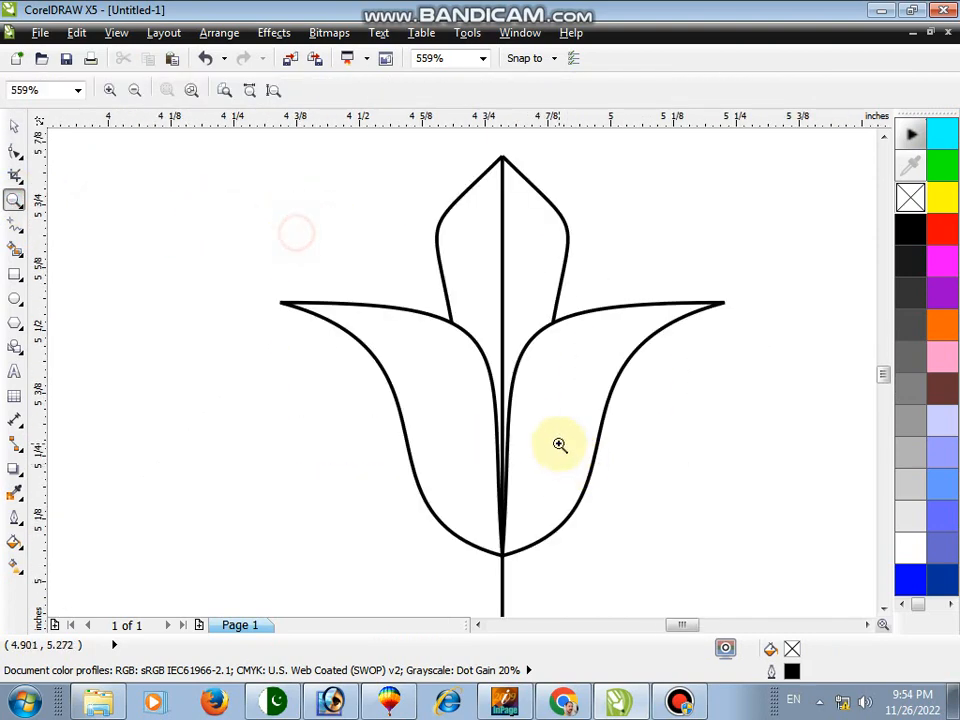
{"action": "key", "text": "space"}
{"action": "left_click", "coordinate": [696, 461]}
{"action": "left_click", "coordinate": [16, 276]}
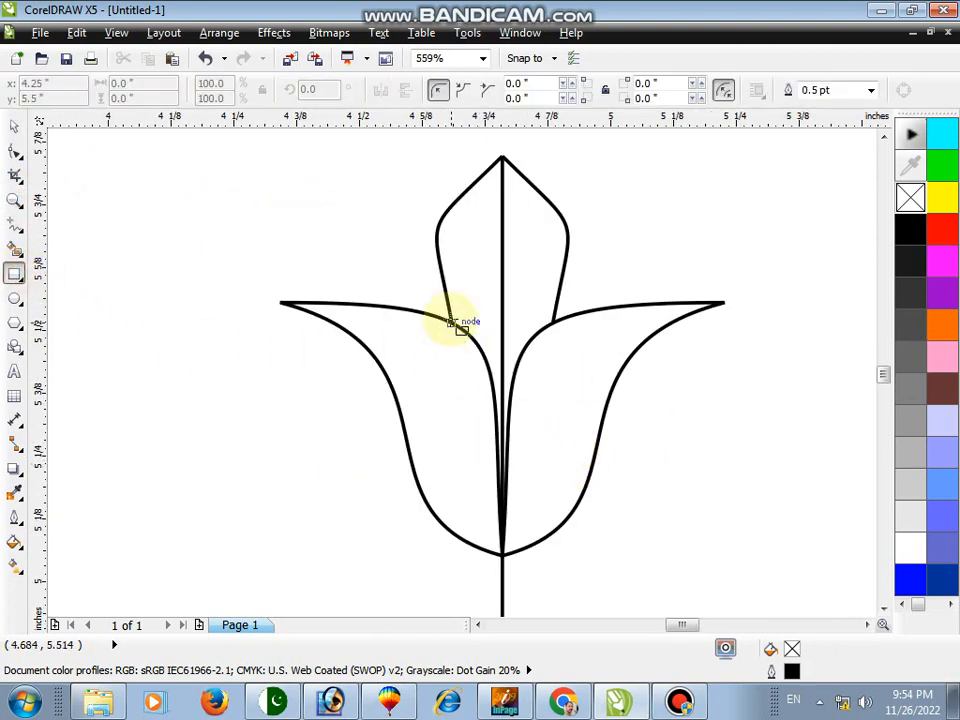
{"action": "mouse_move", "coordinate": [418, 305]}
{"action": "left_mouse_down"}
{"action": "mouse_move", "coordinate": [587, 502]}
{"action": "mouse_move", "coordinate": [581, 497]}
{"action": "left_mouse_up"}
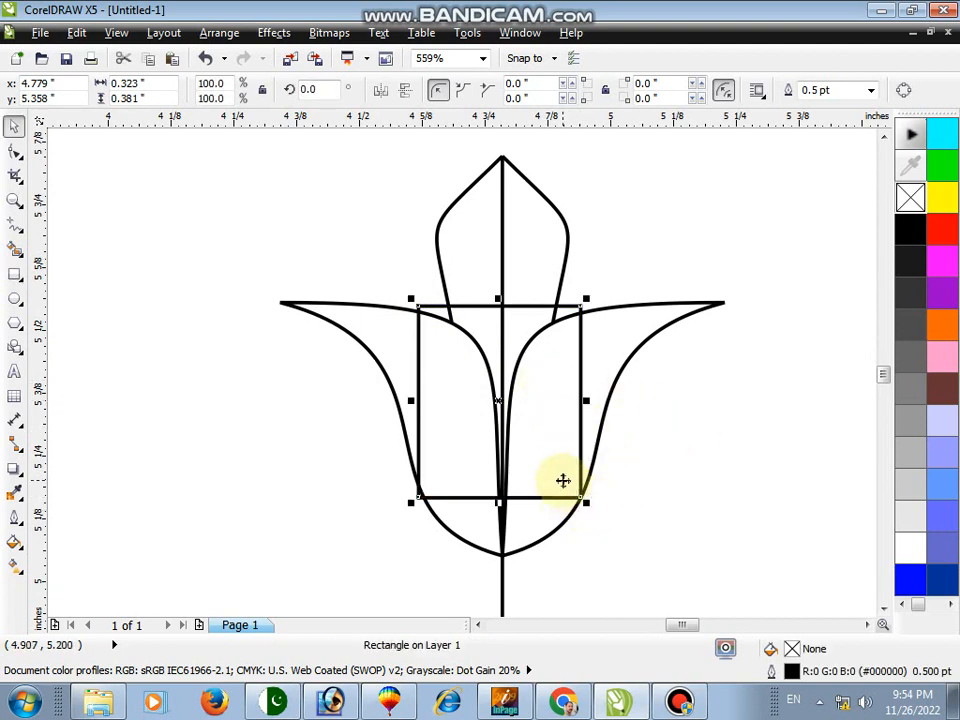
{"action": "key", "text": "Delete"}
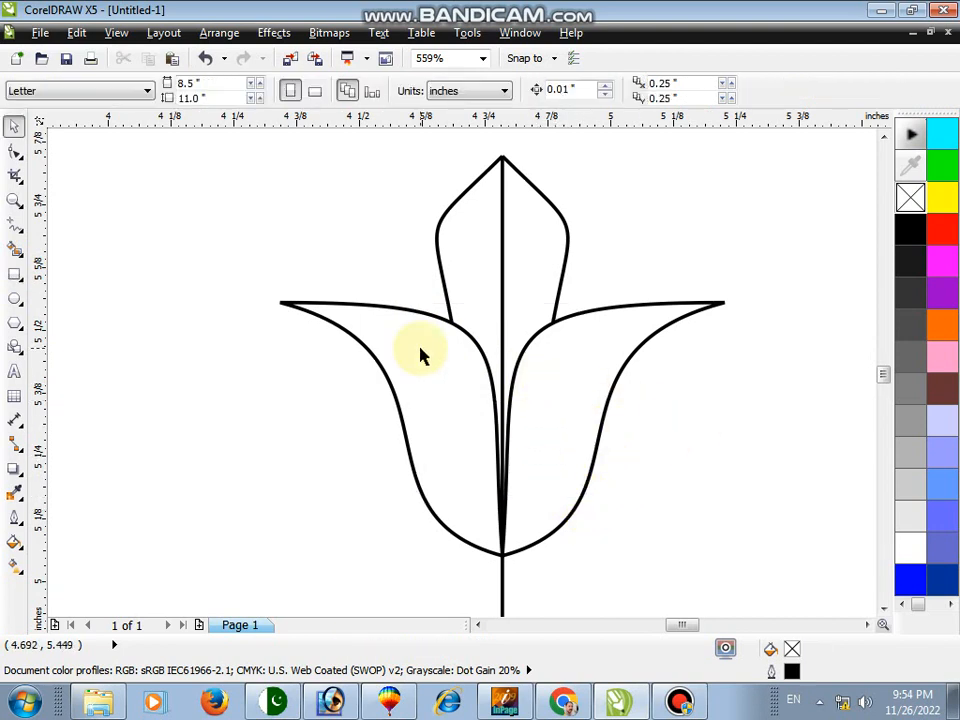
{"action": "left_click", "coordinate": [15, 201]}
{"action": "left_click_drag", "start_coordinate": [450, 249], "coordinate": [555, 379]}
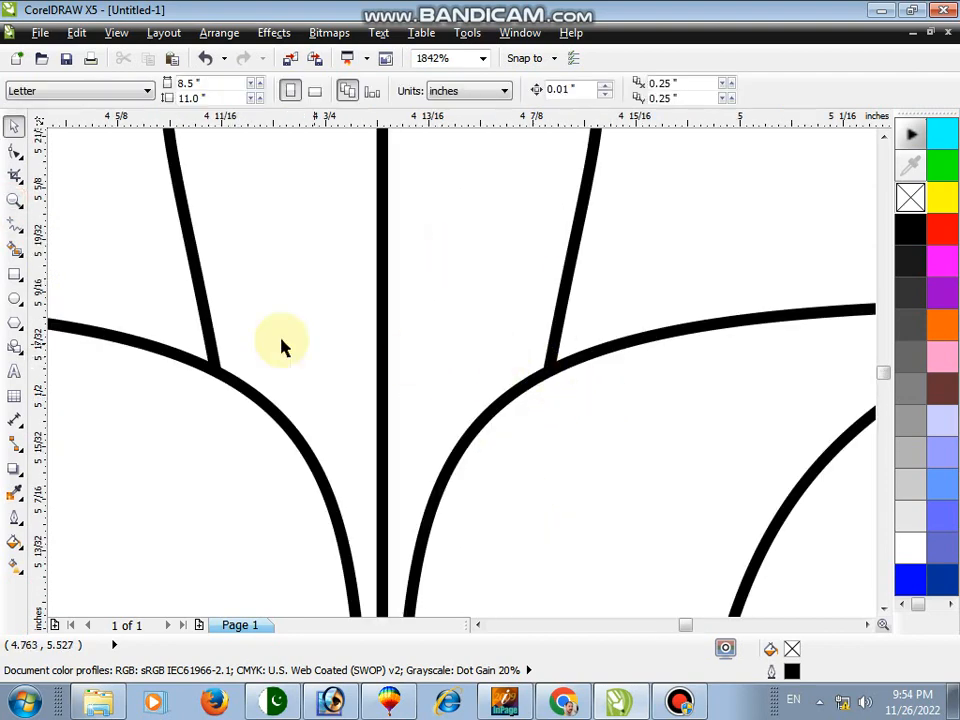
{"action": "left_click", "coordinate": [14, 229]}
{"action": "left_click", "coordinate": [206, 334]}
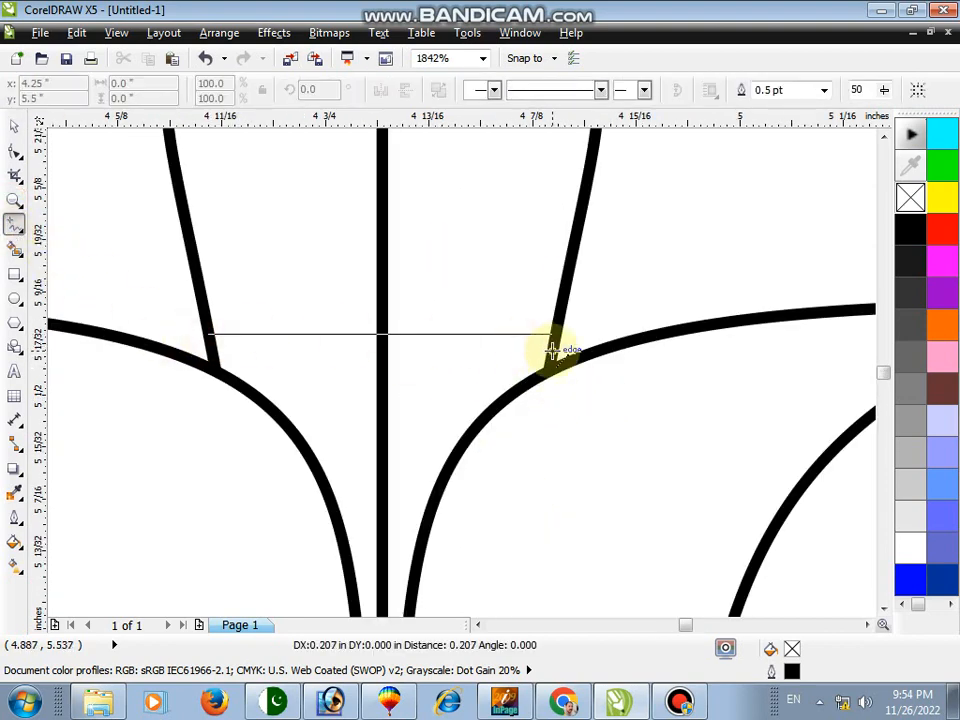
{"action": "left_click", "coordinate": [552, 350], "text": "ctrl"}
{"action": "key", "text": "space"}
{"action": "left_click", "coordinate": [15, 201]}
{"action": "right_click", "coordinate": [166, 206]}
{"action": "right_click", "coordinate": [318, 256]}
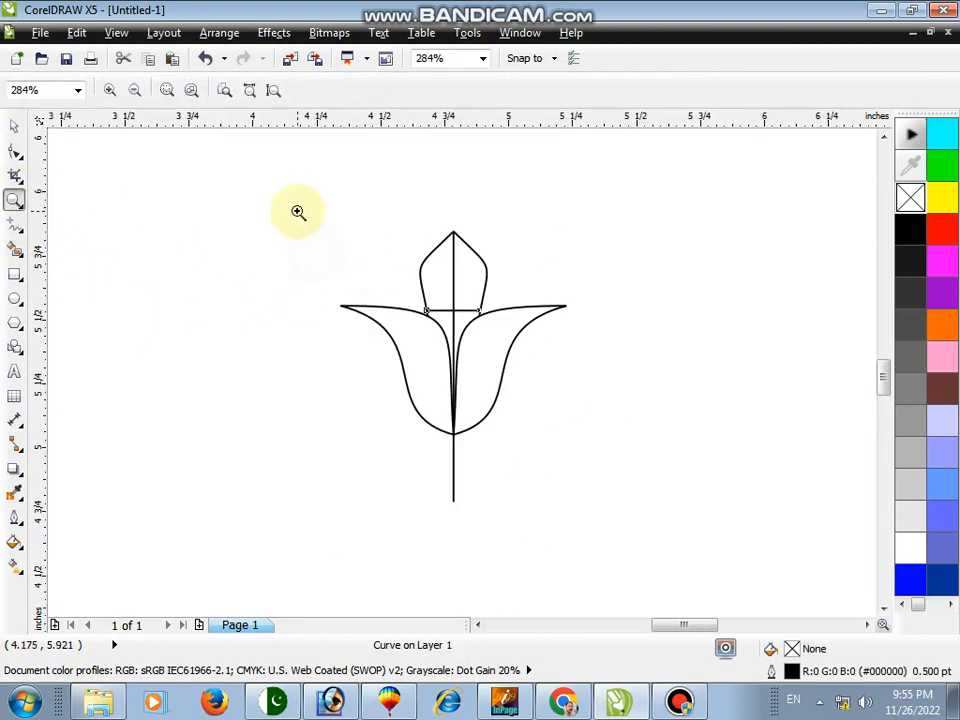
{"action": "left_click_drag", "start_coordinate": [298, 212], "coordinate": [614, 476]}
{"action": "key", "text": "space"}
{"action": "left_click", "coordinate": [607, 275]}
{"action": "left_click", "coordinate": [440, 312]}
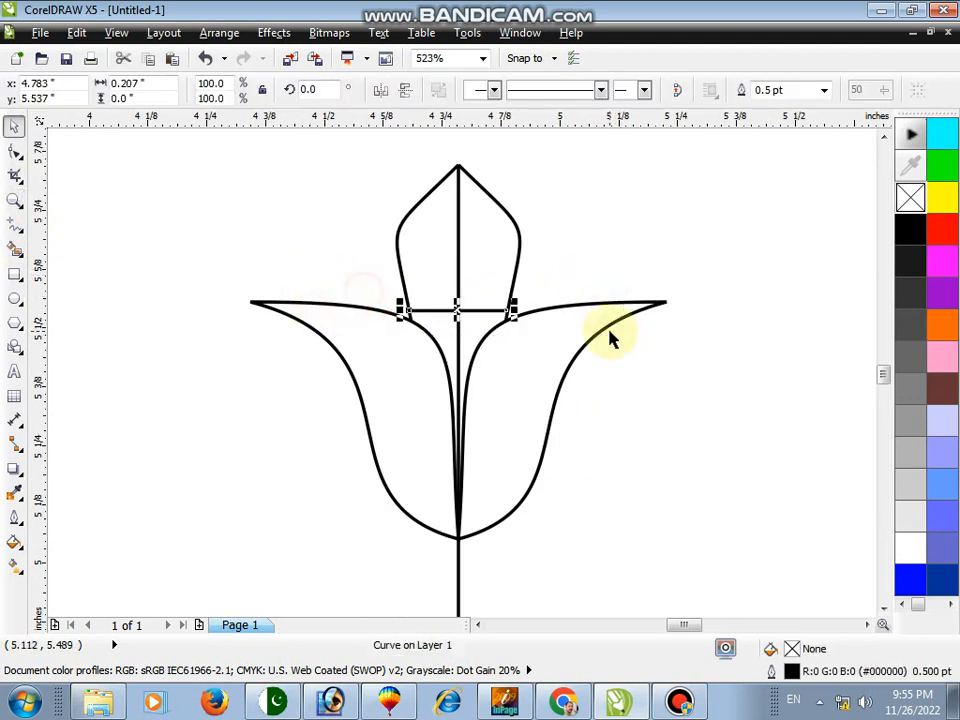
{"action": "key", "text": "Delete"}
- Smart-fill both halves of the upper petal and both lower side petals with cyan
{"action": "left_click", "coordinate": [15, 247]}
{"action": "left_click", "coordinate": [487, 221]}
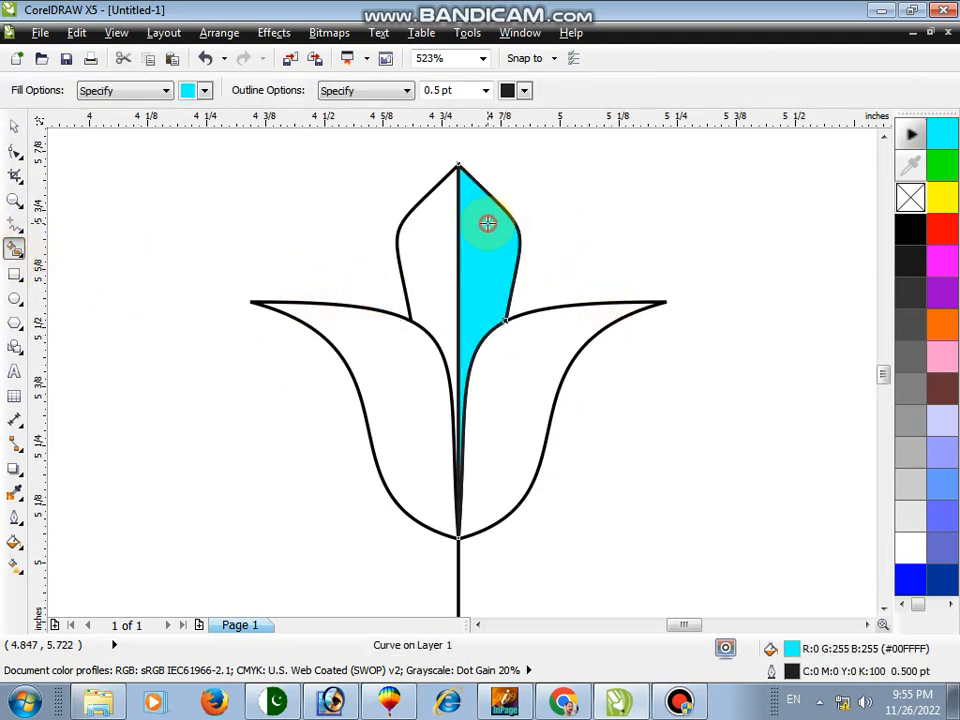
{"action": "left_click", "coordinate": [426, 223]}
{"action": "left_click", "coordinate": [389, 336]}
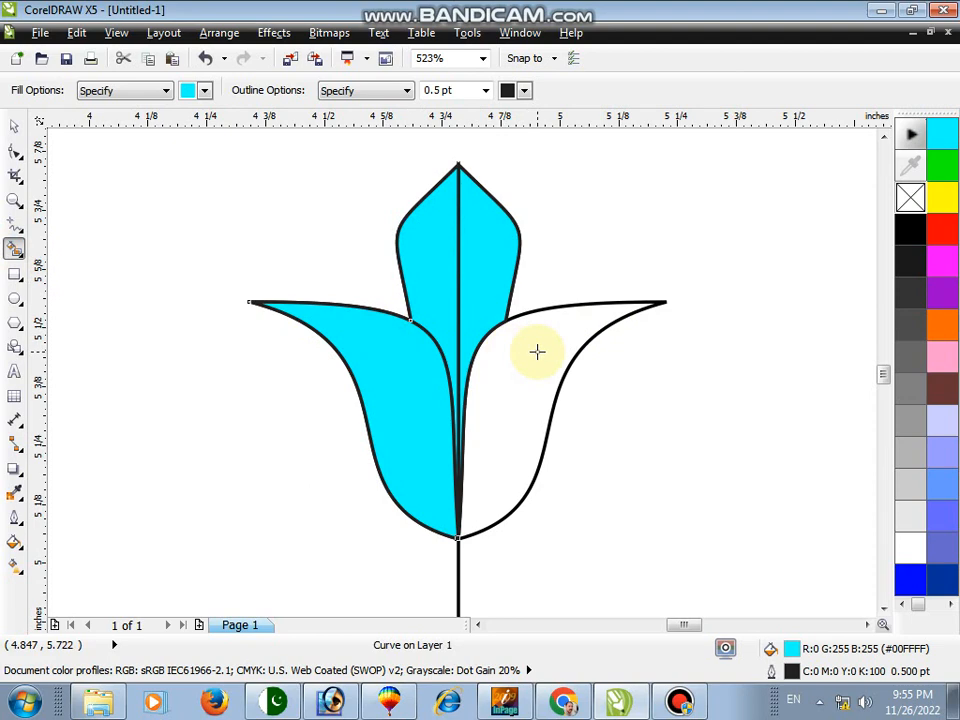
{"action": "left_click", "coordinate": [540, 348]}
{"action": "key", "text": "space"}
{"action": "left_click", "coordinate": [727, 360]}
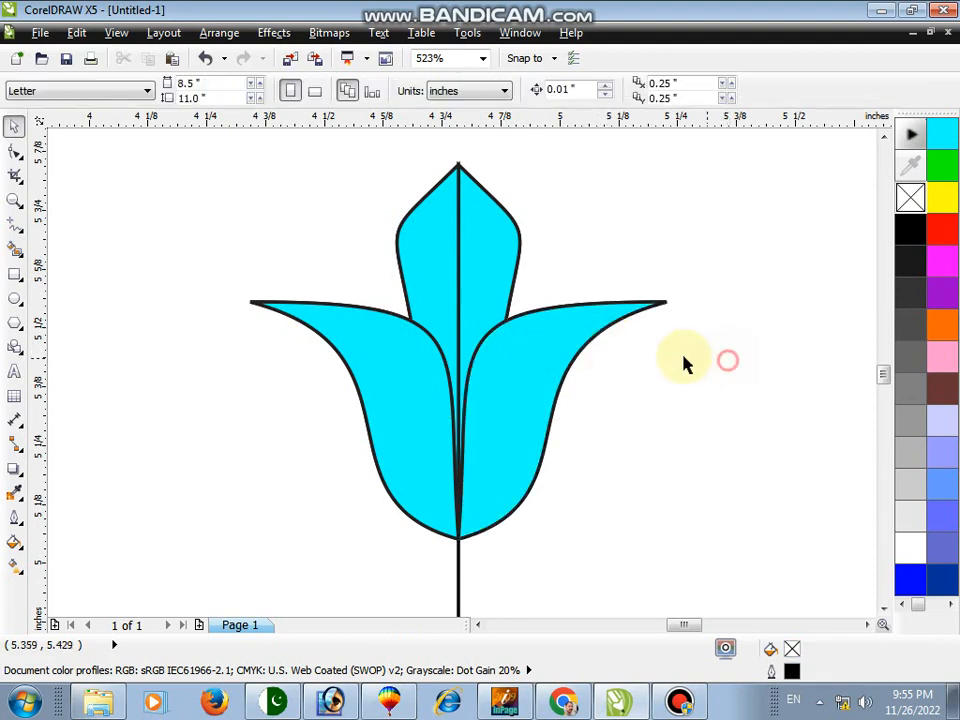
- Give the lower right petal a blue outline and a linear gradient from blue at its base to cyan at its upper end
{"action": "left_click", "coordinate": [20, 204]}
{"action": "right_click", "coordinate": [210, 202]}
{"action": "key", "text": "space"}
{"action": "key", "text": "space"}
{"action": "left_click_drag", "start_coordinate": [306, 209], "coordinate": [606, 452]}
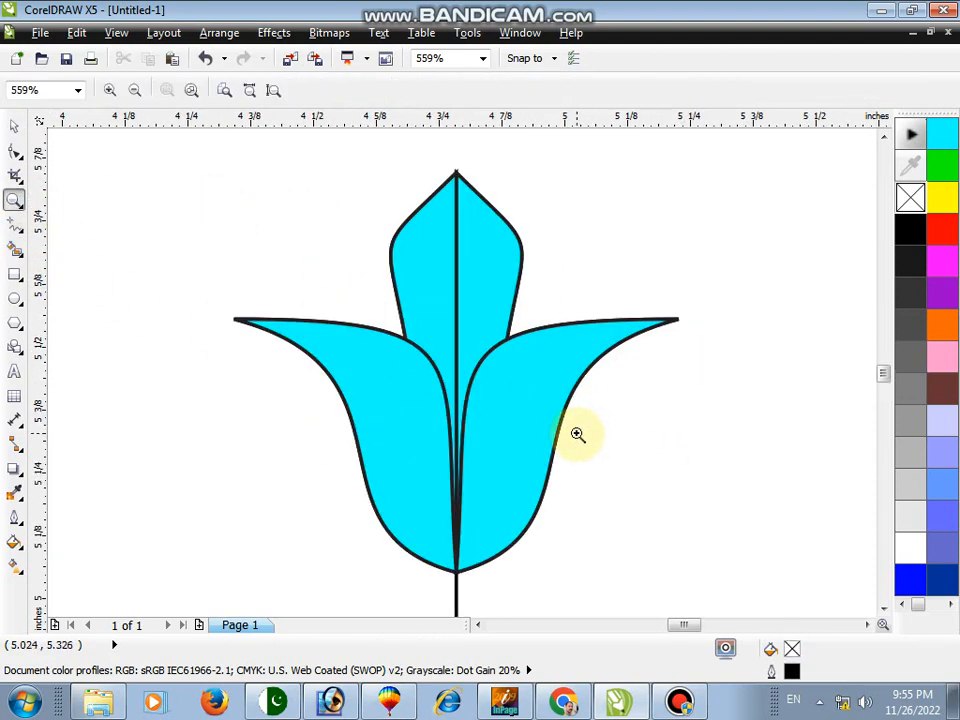
{"action": "key", "text": "space"}
{"action": "left_click", "coordinate": [542, 375]}
{"action": "left_click", "coordinate": [911, 578]}
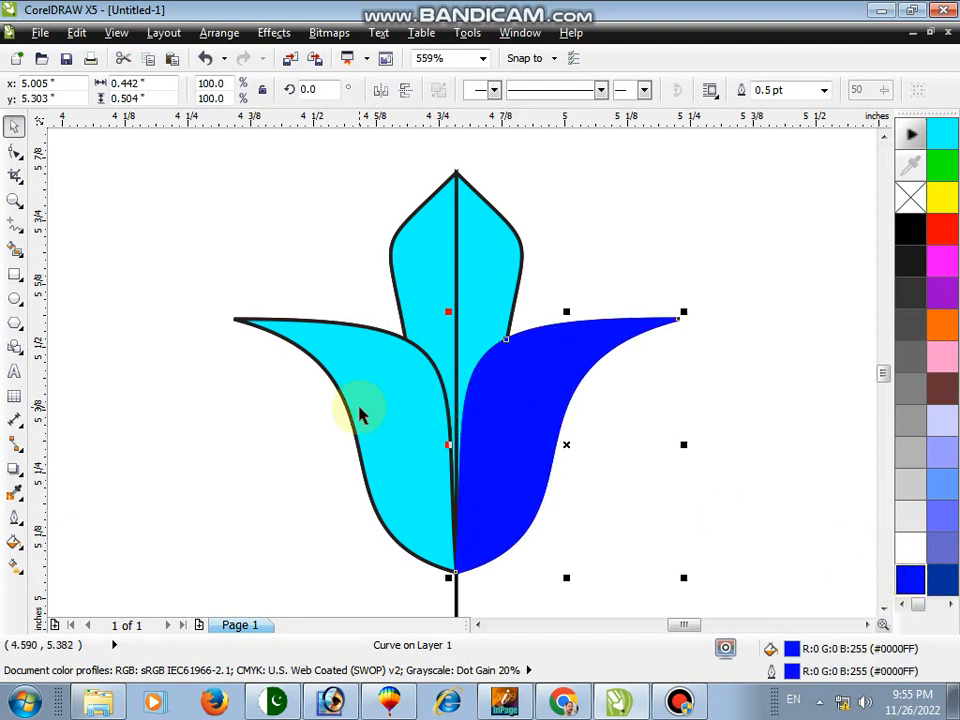
{"action": "left_click", "coordinate": [14, 566]}
{"action": "left_click_drag", "start_coordinate": [466, 540], "coordinate": [552, 331]}
{"action": "left_click", "coordinate": [240, 90]}
{"action": "left_click", "coordinate": [252, 139]}
{"action": "key", "text": "space"}
- Apply a linear gradient to the lower left petal from cyan at its base to blue at its upper end
{"action": "left_click", "coordinate": [395, 380]}
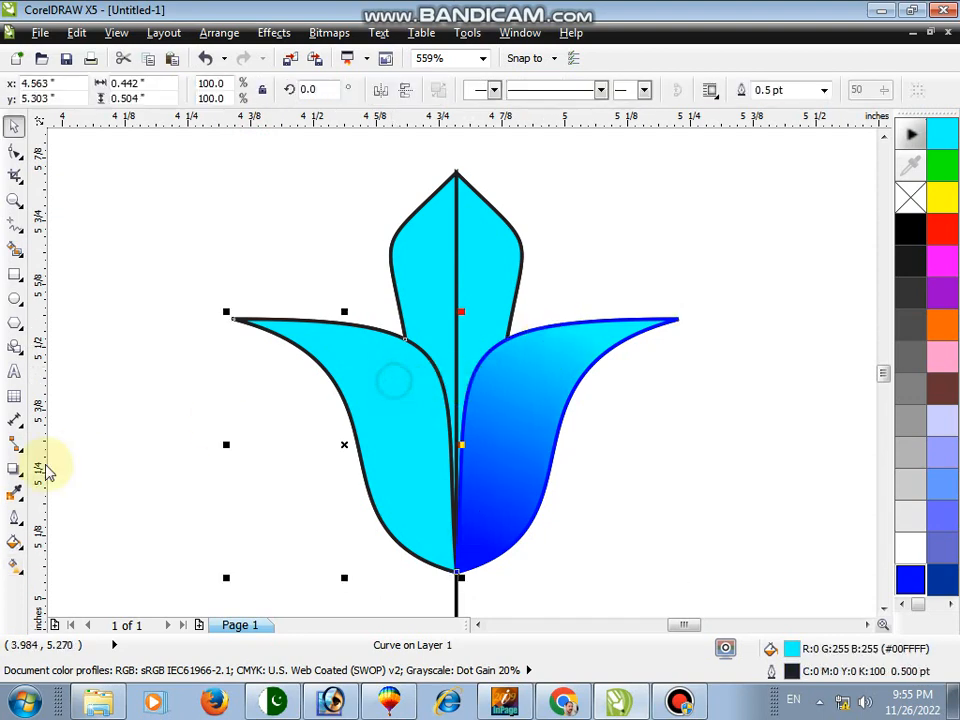
{"action": "left_click", "coordinate": [14, 558]}
{"action": "left_click_drag", "start_coordinate": [343, 336], "coordinate": [414, 483]}
{"action": "left_click", "coordinate": [240, 90]}
{"action": "left_click", "coordinate": [242, 137]}
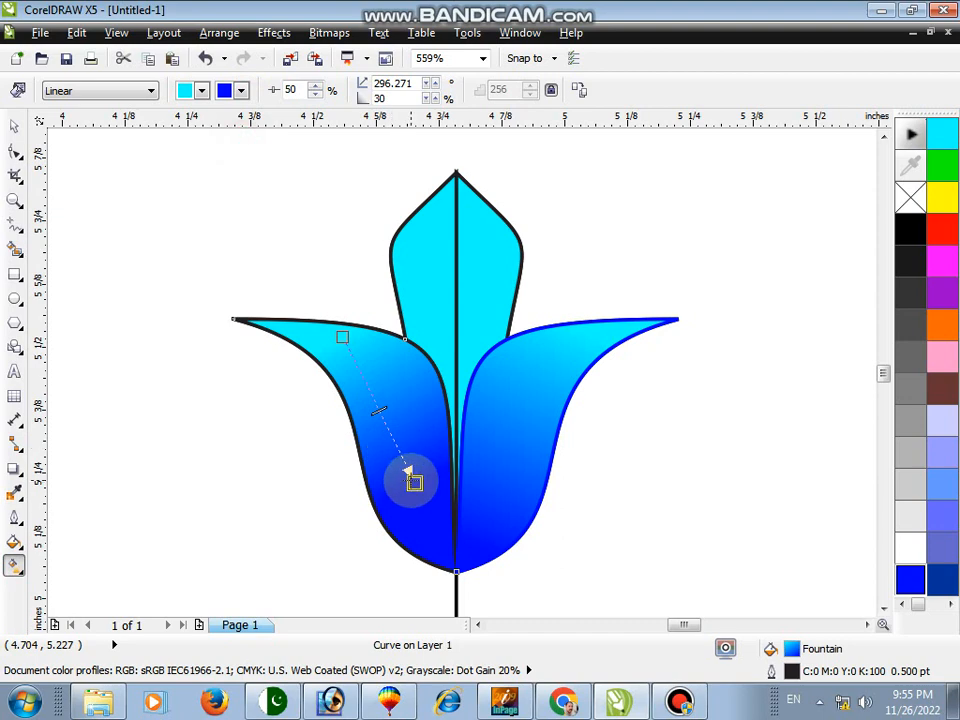
{"action": "left_click_drag", "start_coordinate": [432, 545], "coordinate": [369, 346]}
{"action": "key", "text": "space"}
- Apply a vertical linear gradient to the upper petal's right half, from cyan at the top to blue below
{"action": "left_click", "coordinate": [489, 257]}
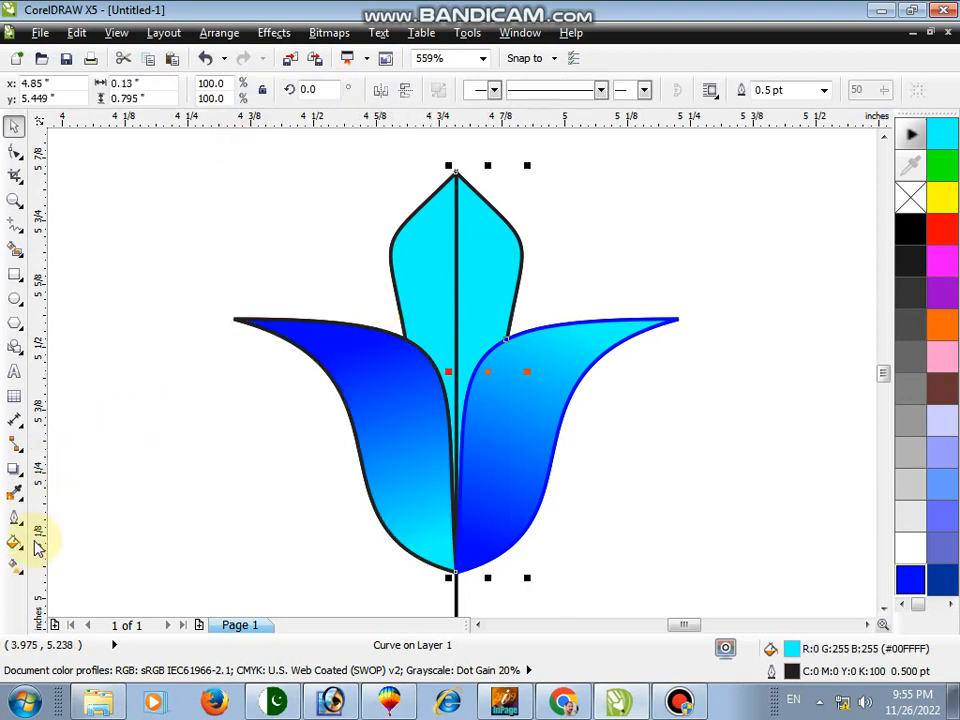
{"action": "left_click", "coordinate": [14, 565]}
{"action": "left_click_drag", "start_coordinate": [477, 403], "coordinate": [489, 370]}
{"action": "left_click", "coordinate": [240, 90]}
{"action": "left_click", "coordinate": [240, 137]}
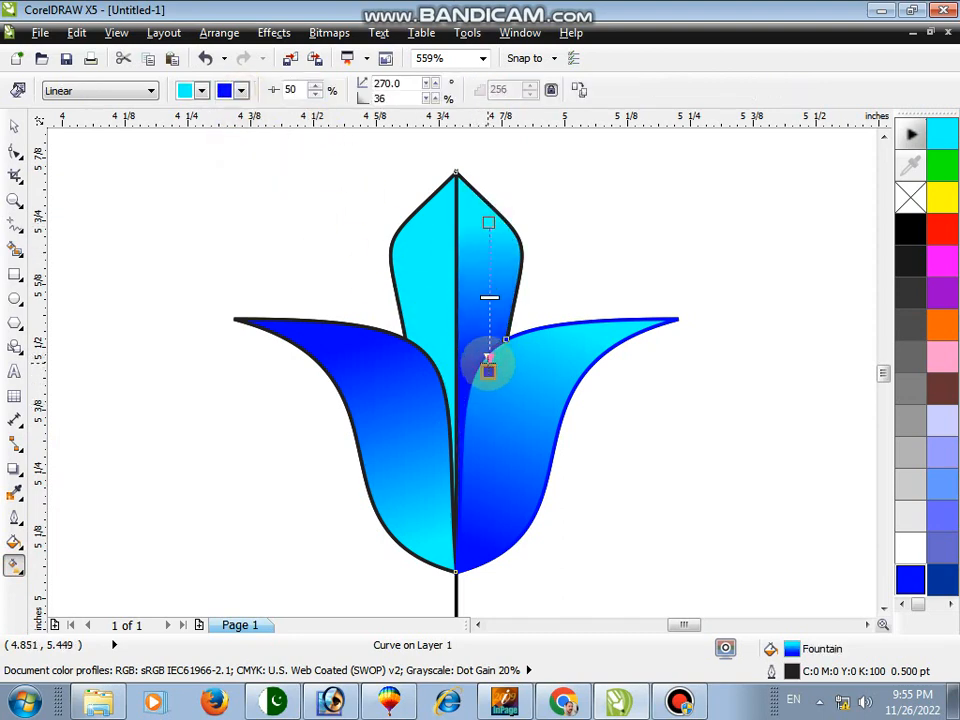
- Apply a vertical linear gradient to the upper petal's left half, from blue at the top to cyan below
{"action": "key", "text": "space"}
{"action": "left_click", "coordinate": [424, 272]}
{"action": "left_click", "coordinate": [14, 565]}
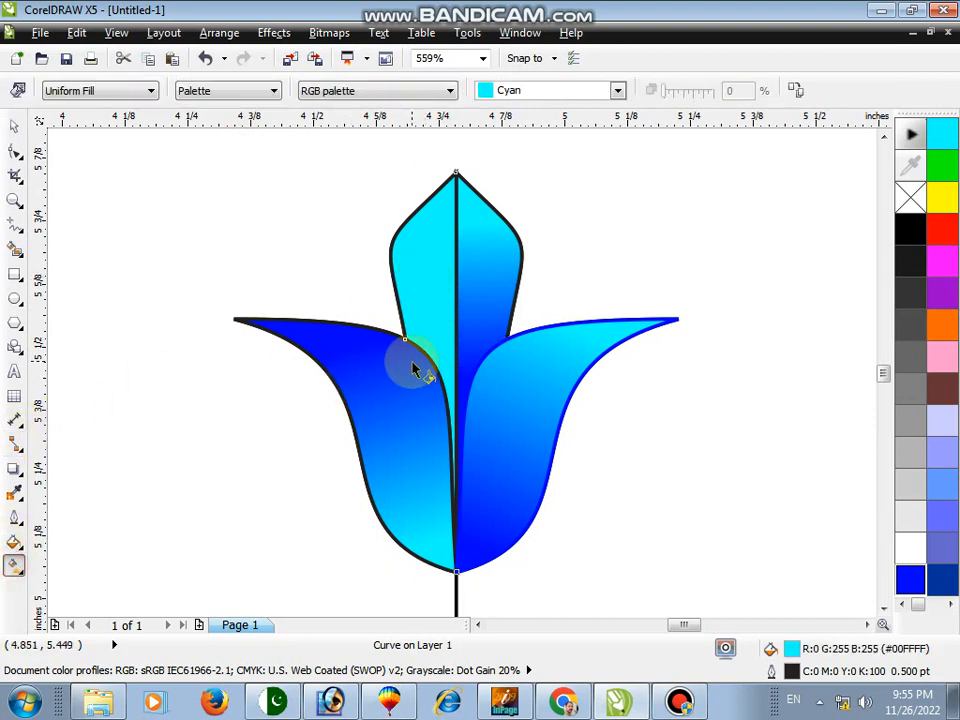
{"action": "left_click_drag", "start_coordinate": [440, 205], "coordinate": [440, 310]}
{"action": "left_click_drag", "start_coordinate": [430, 396], "coordinate": [428, 233]}
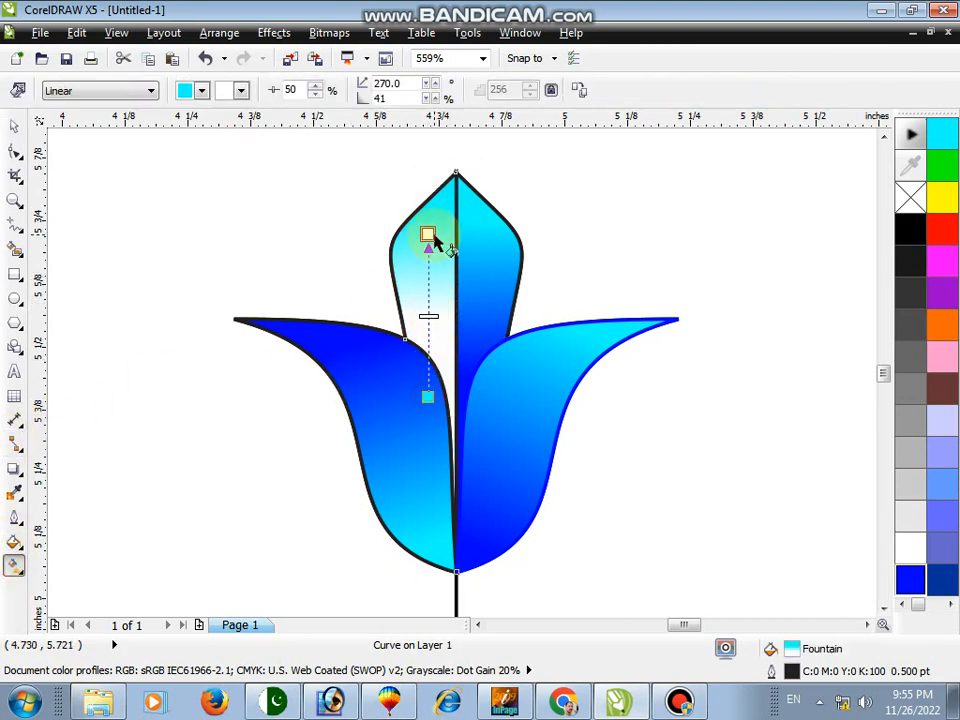
{"action": "left_click", "coordinate": [240, 90]}
{"action": "left_click", "coordinate": [244, 139]}
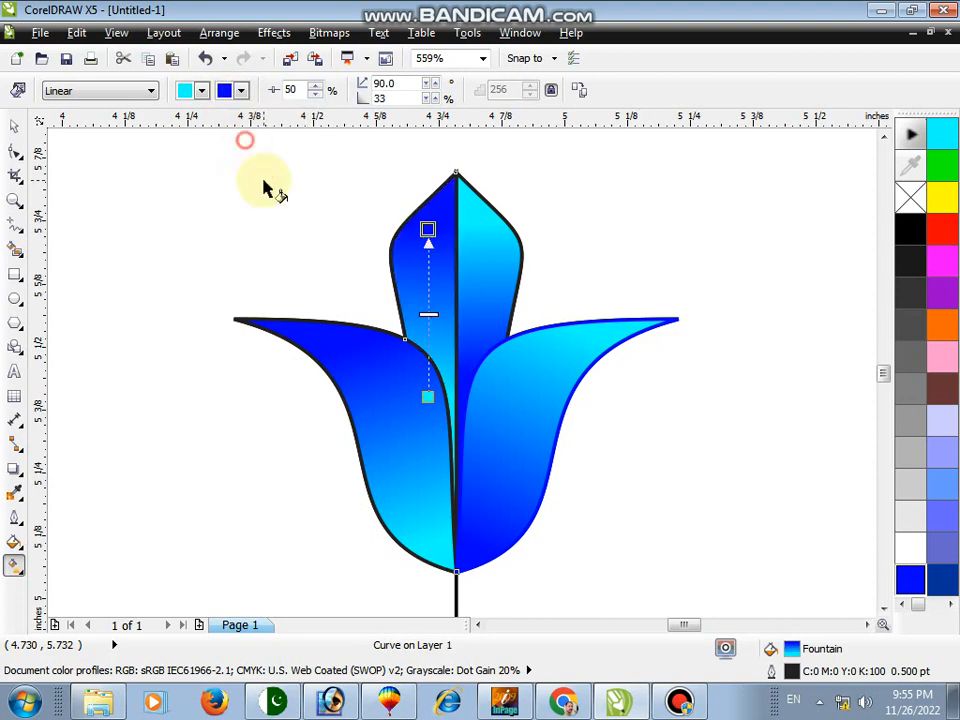
{"action": "left_click_drag", "start_coordinate": [433, 231], "coordinate": [433, 238]}
{"action": "key", "text": "space"}
- Delete the vertical centre line running through the flower
{"action": "left_click", "coordinate": [330, 223]}
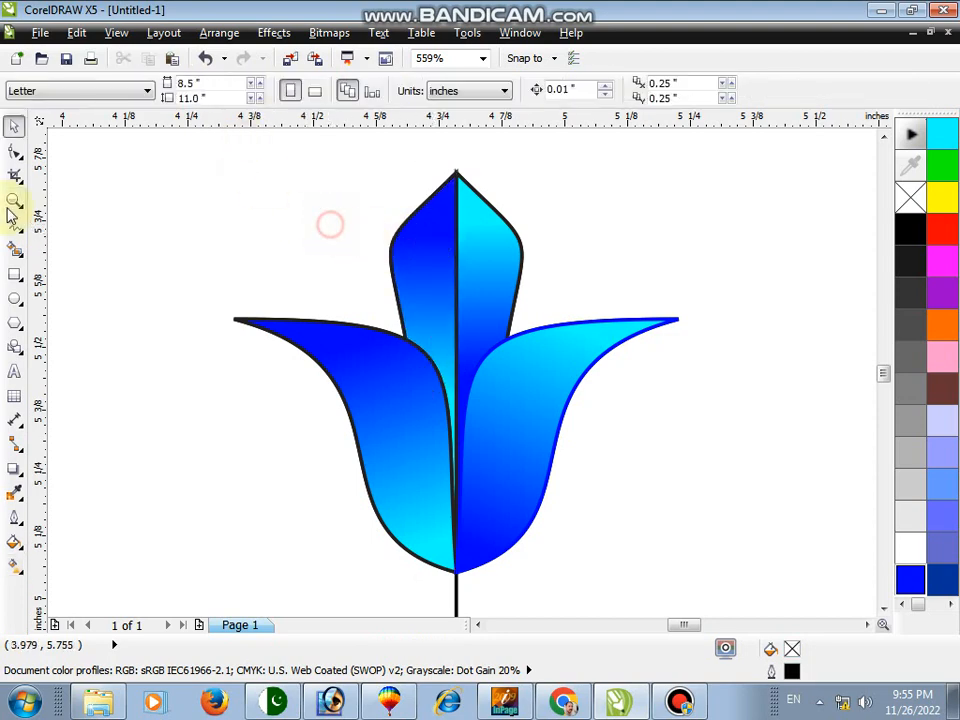
{"action": "left_click", "coordinate": [14, 201]}
{"action": "right_click", "coordinate": [102, 193]}
{"action": "key", "text": "space"}
{"action": "left_click", "coordinate": [453, 483]}
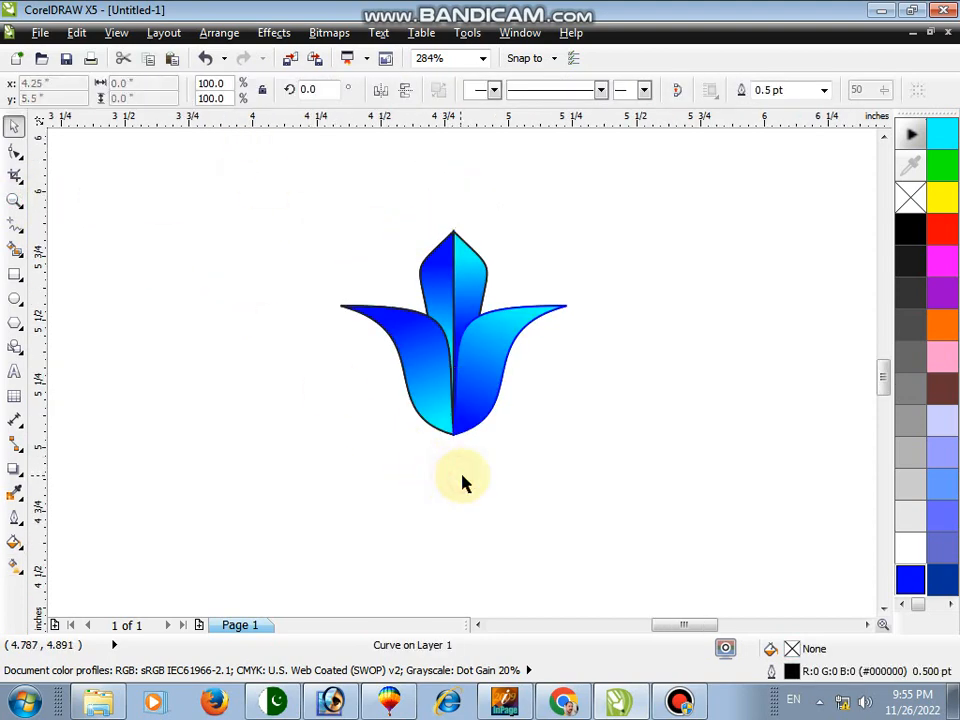
- Remove the outlines from all of the flower's objects and group them
{"action": "left_click_drag", "start_coordinate": [660, 489], "coordinate": [613, 453]}
{"action": "right_click", "coordinate": [913, 198]}
{"action": "key", "text": "z"}
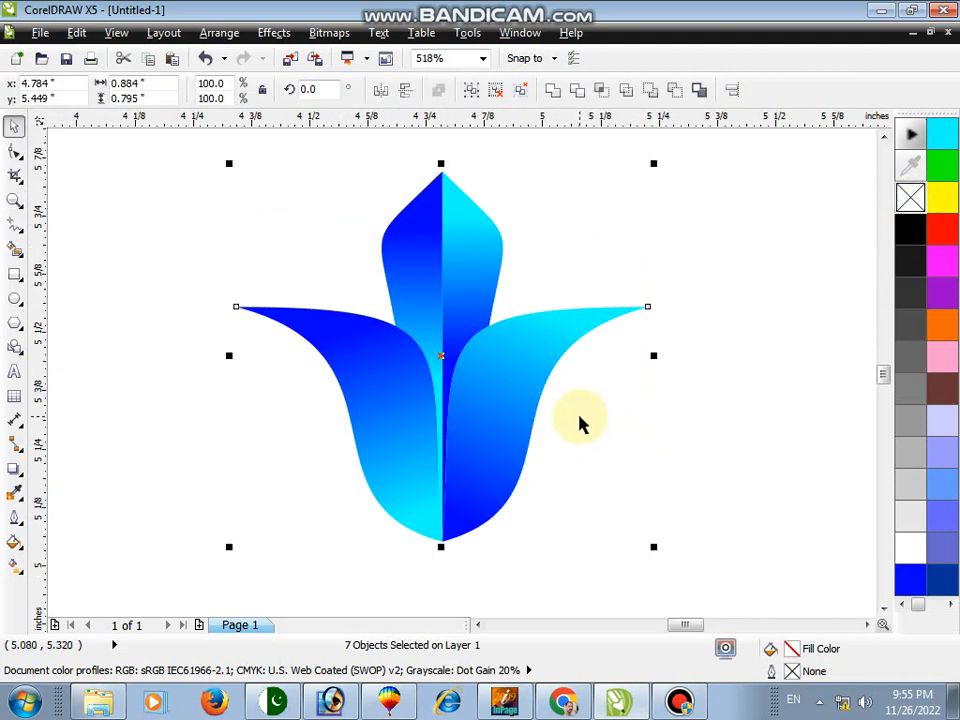
{"action": "key", "text": "ctrl+g"}
- Move the group's rotation centre to the flower's base tip and create a copy rotated to 285 degrees about it
{"action": "left_click", "coordinate": [457, 368]}
{"action": "left_click_drag", "start_coordinate": [441, 358], "coordinate": [441, 541]}
{"action": "left_click_drag", "start_coordinate": [656, 163], "coordinate": [621, 576]}
{"action": "scroll", "coordinate": [600, 455], "scroll_direction": "down", "scroll_amount": 2}
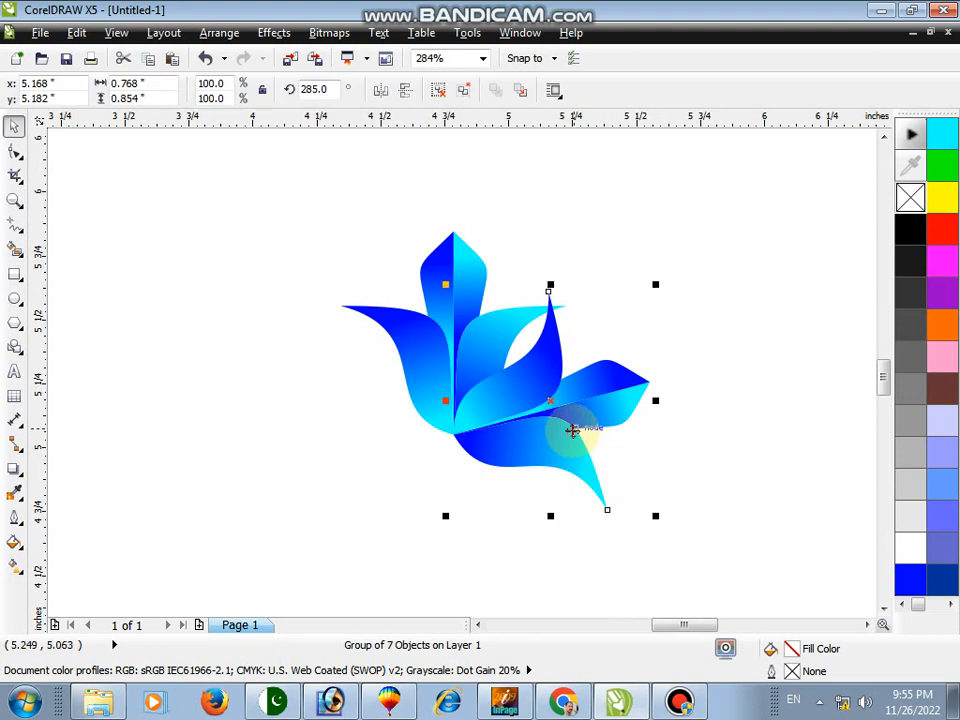
- Rotate the copied flower further clockwise about its base tip to 274 degrees
{"action": "left_click_drag", "start_coordinate": [652, 288], "coordinate": [653, 343]}
{"action": "key", "text": "ctrl+z"}
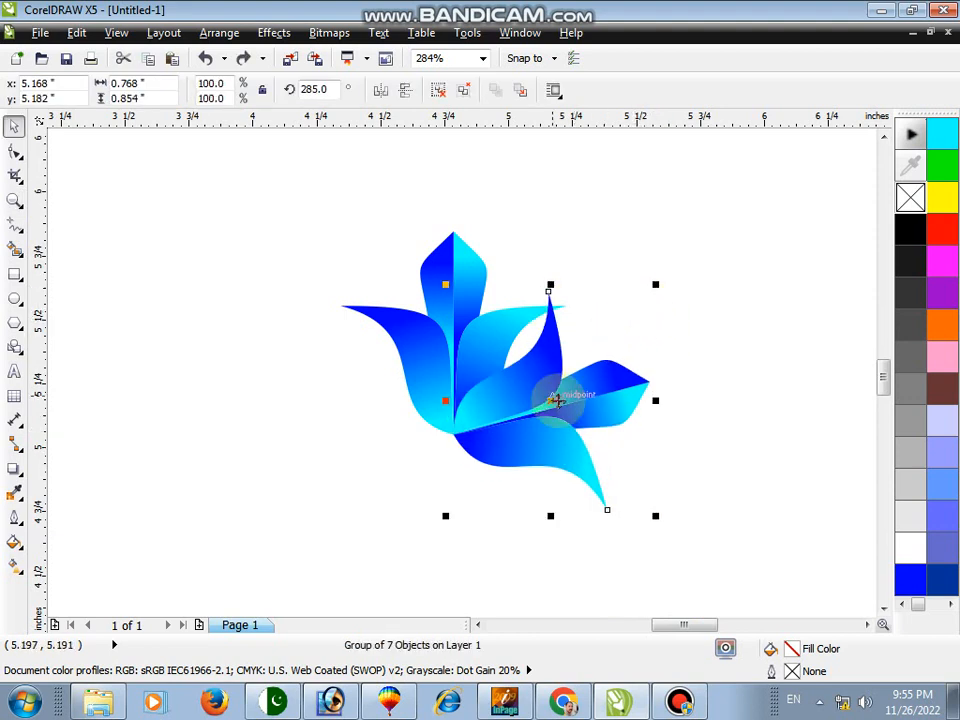
{"action": "left_click", "coordinate": [553, 399]}
{"action": "left_click_drag", "start_coordinate": [660, 288], "coordinate": [660, 350]}
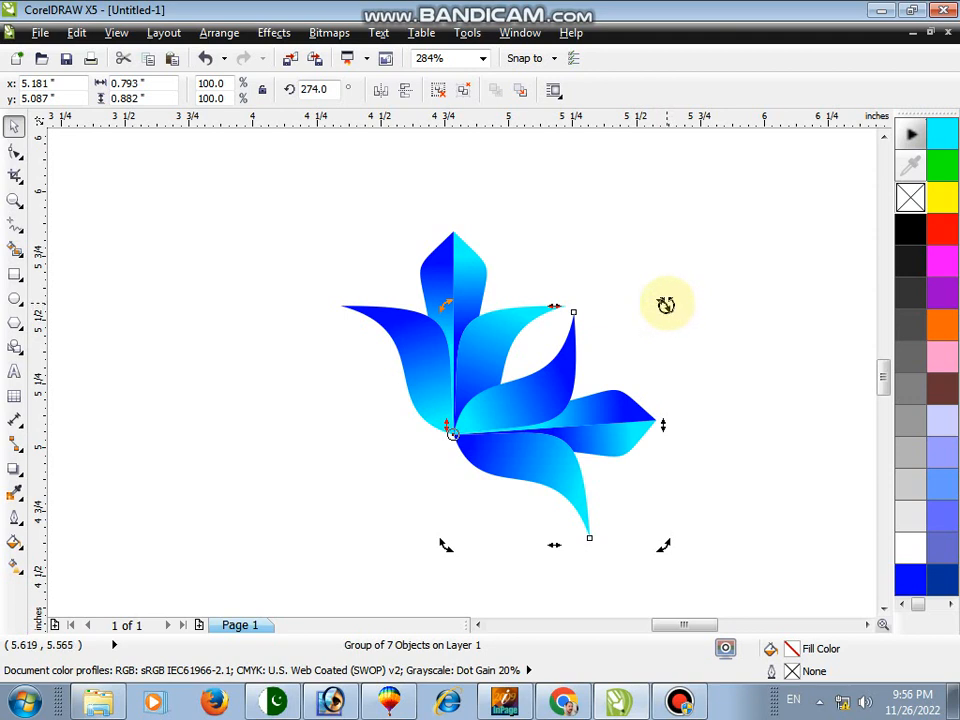
- Create a copy of the flower rotated another 90 degrees clockwise about the base tip, and repeat that for one more copy
{"action": "left_click_drag", "start_coordinate": [666, 305], "coordinate": [493, 489]}
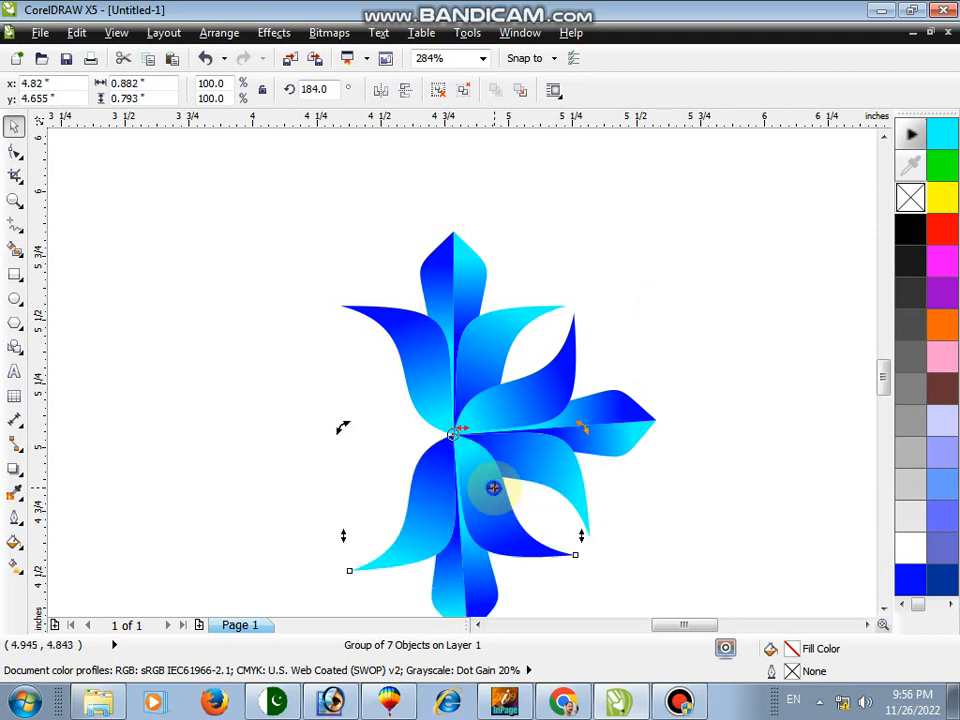
{"action": "key", "text": "ctrl+r"}
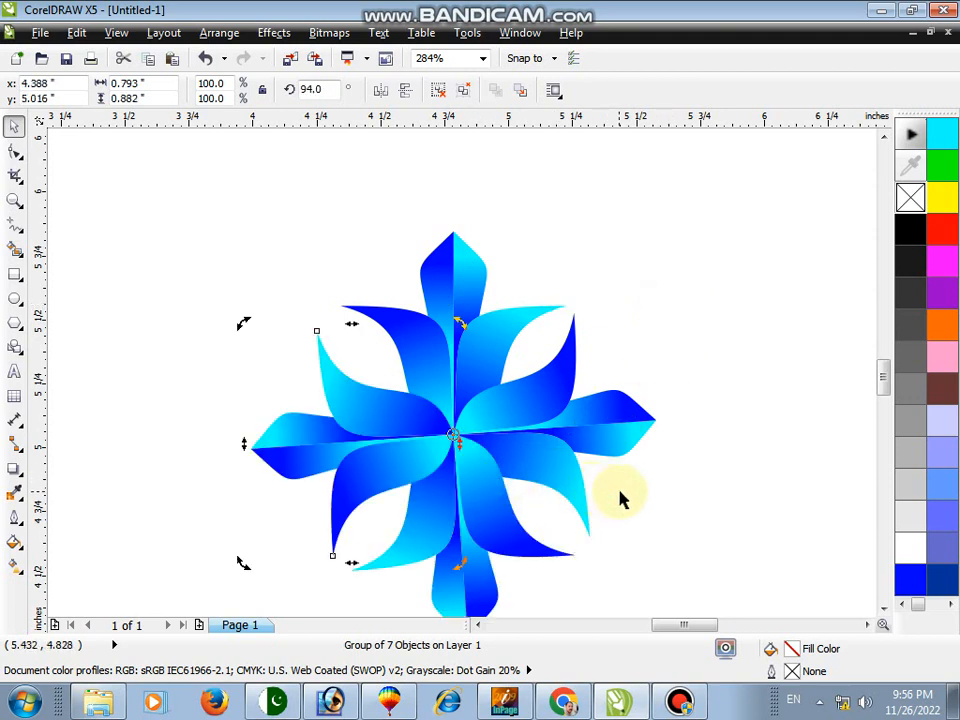
- Rotate the left flower slightly clockwise about the ornament's centre to about 91.2 degrees
{"action": "left_click", "coordinate": [683, 485]}
{"action": "key", "text": "F3"}
{"action": "key", "text": "F2"}
{"action": "left_click_drag", "start_coordinate": [402, 280], "coordinate": [666, 530]}
{"action": "left_click", "coordinate": [346, 312]}
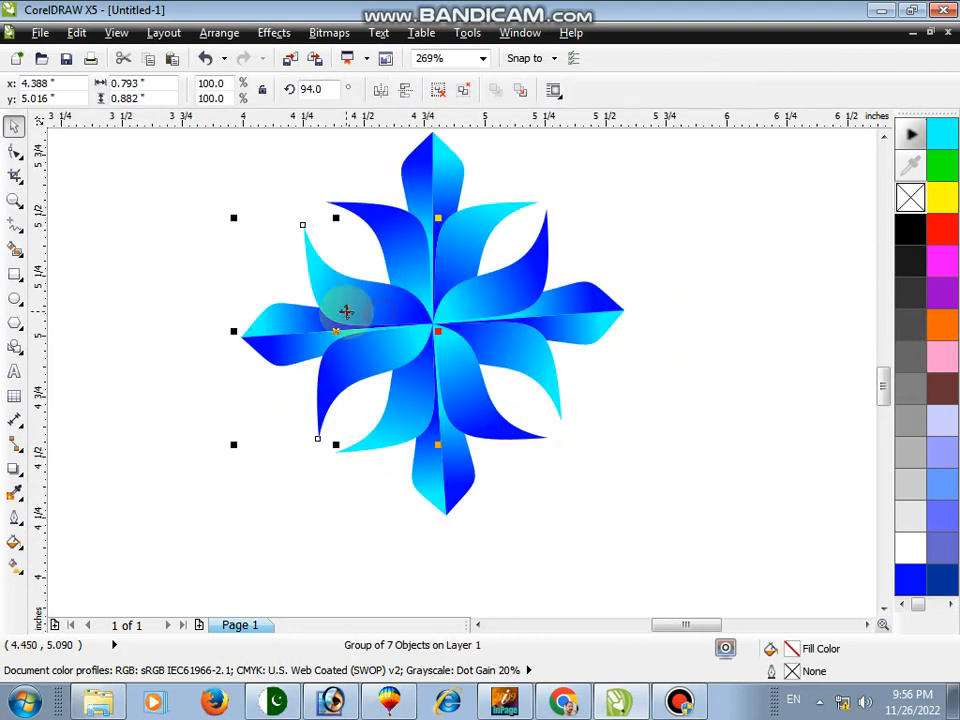
{"action": "left_click", "coordinate": [346, 312]}
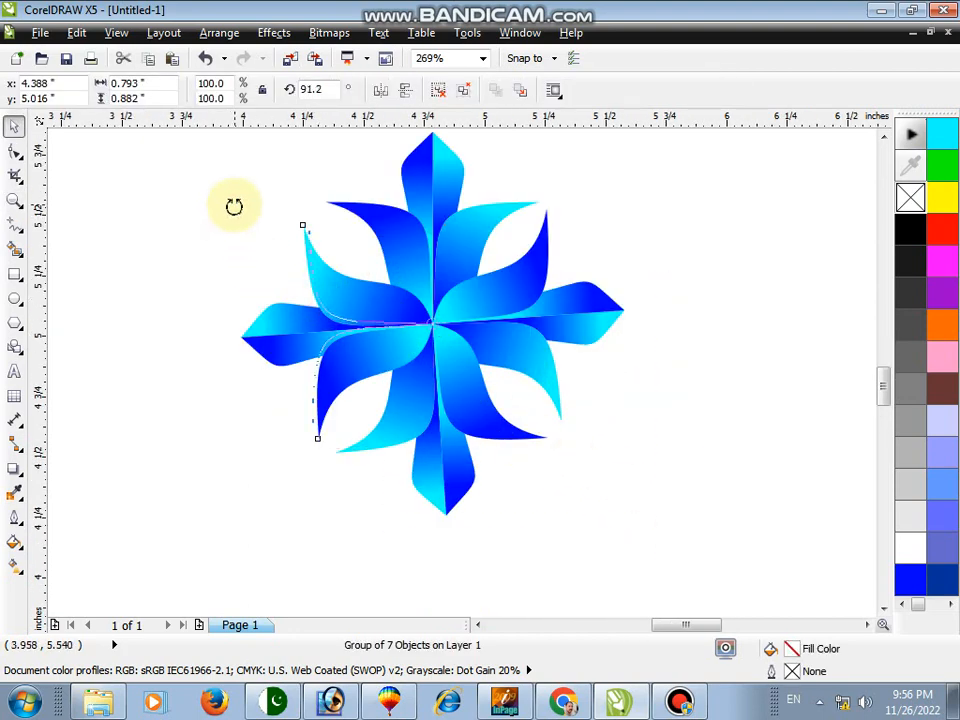
{"action": "left_click_drag", "start_coordinate": [234, 206], "coordinate": [235, 204]}
- Rotate the right flower slightly clockwise to about 273.4 degrees and the bottom flower to 184.4 degrees about the ornament's centre
{"action": "left_click", "coordinate": [531, 307]}
{"action": "left_click", "coordinate": [538, 310]}
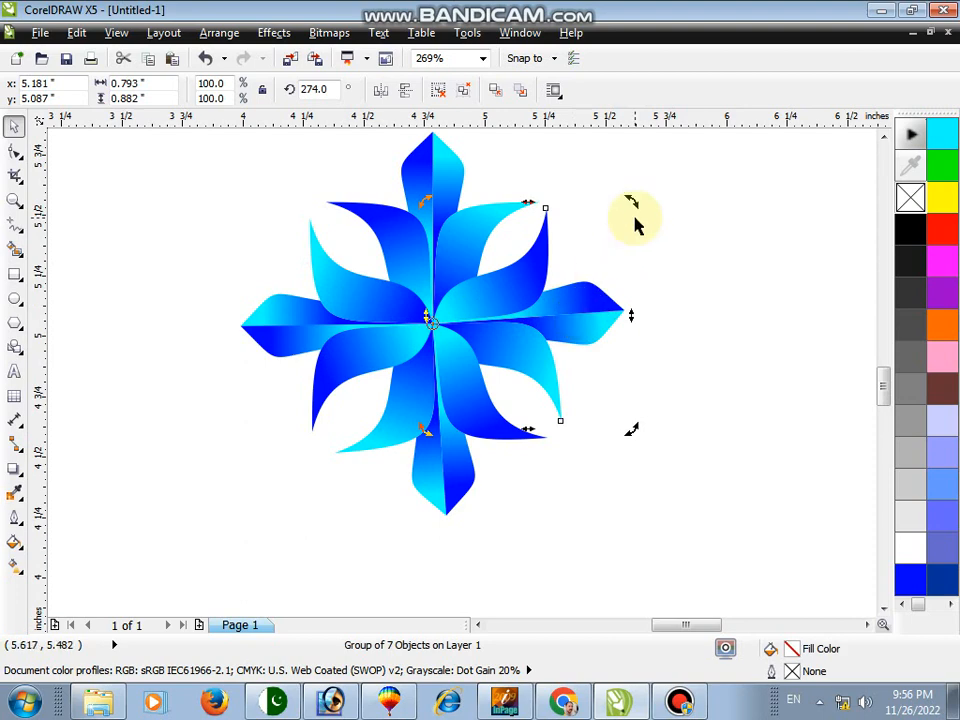
{"action": "left_click_drag", "start_coordinate": [635, 202], "coordinate": [636, 204]}
{"action": "left_click", "coordinate": [479, 416]}
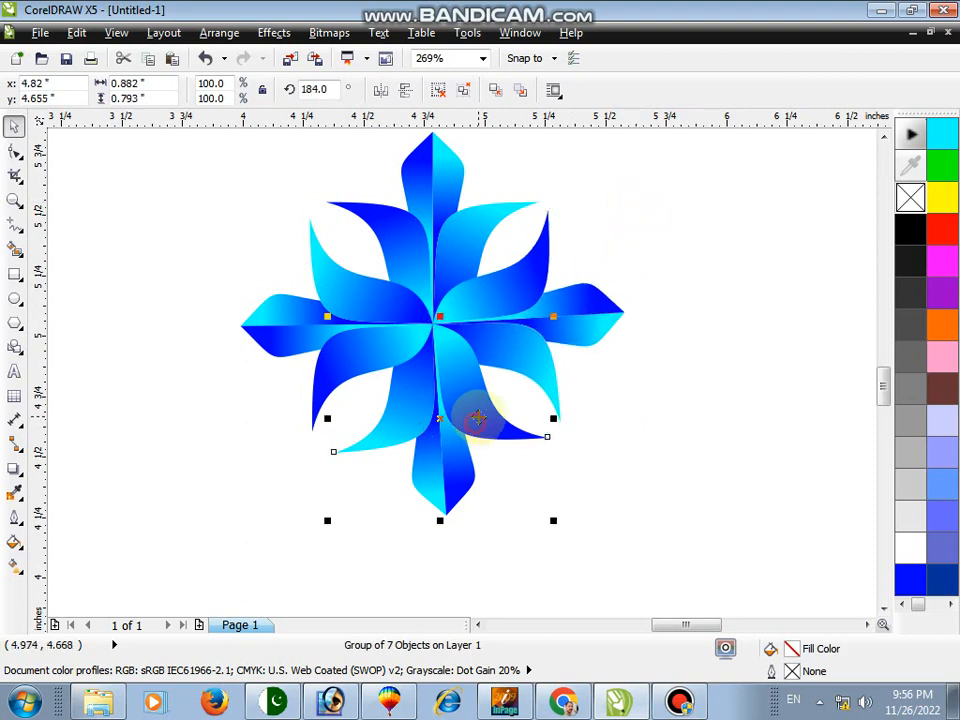
{"action": "left_click", "coordinate": [478, 417]}
{"action": "left_click_drag", "start_coordinate": [558, 522], "coordinate": [558, 523]}
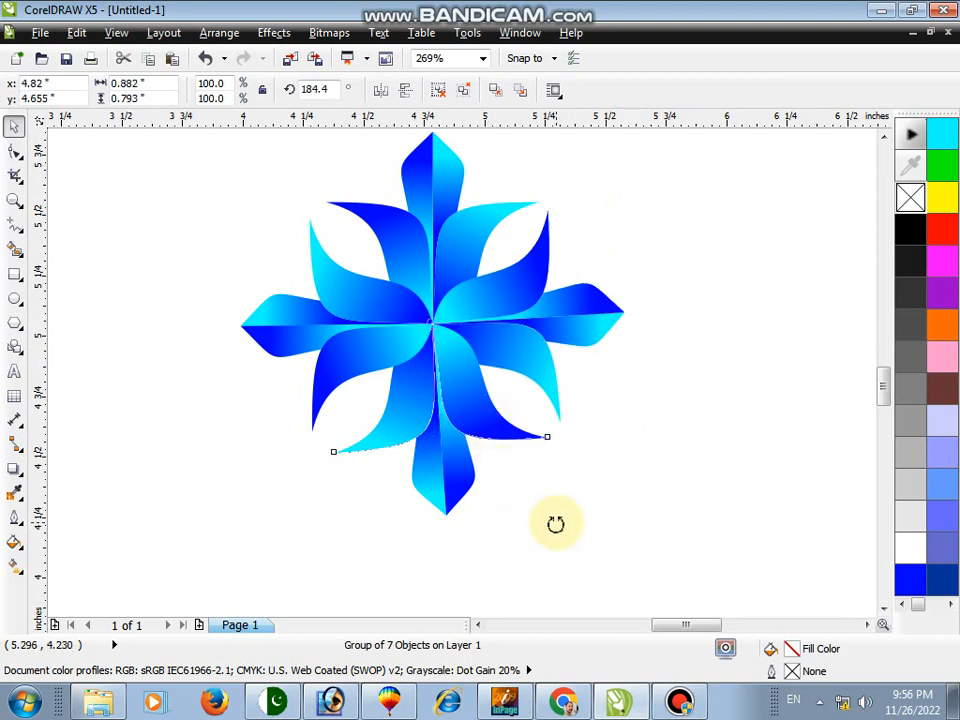
- Try to align the bottom flower horizontally centred with the top flower
{"action": "left_click", "coordinate": [624, 546]}
{"action": "key", "text": "F2"}
{"action": "right_click", "coordinate": [572, 443]}
{"action": "key", "text": "F2"}
{"action": "left_click_drag", "start_coordinate": [371, 249], "coordinate": [682, 502]}
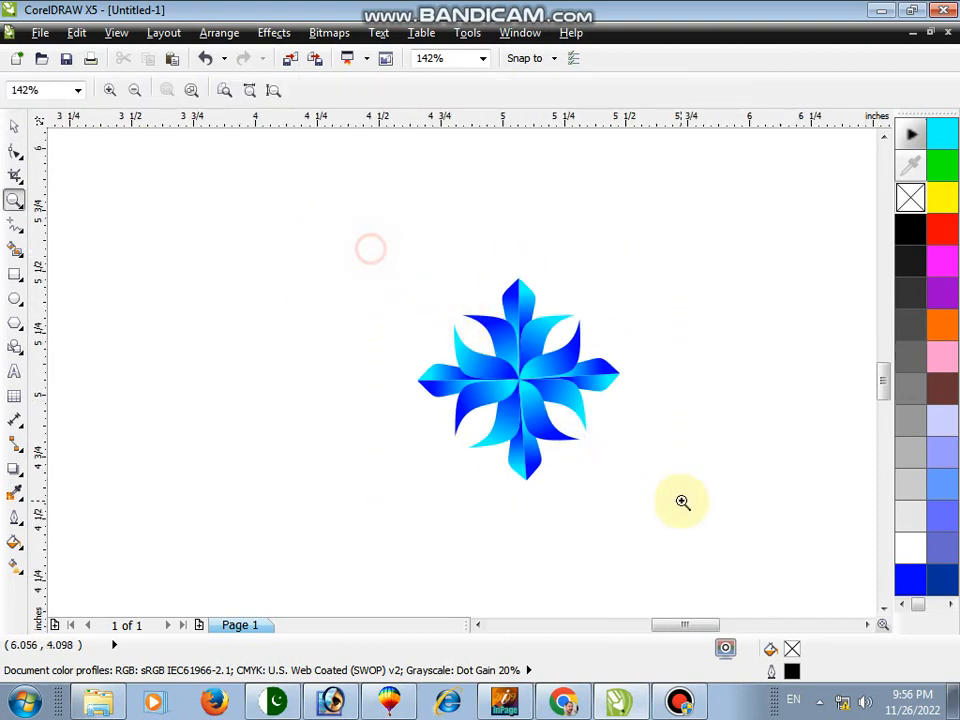
{"action": "left_click", "coordinate": [486, 479]}
{"action": "left_click", "coordinate": [455, 279], "text": "shift"}
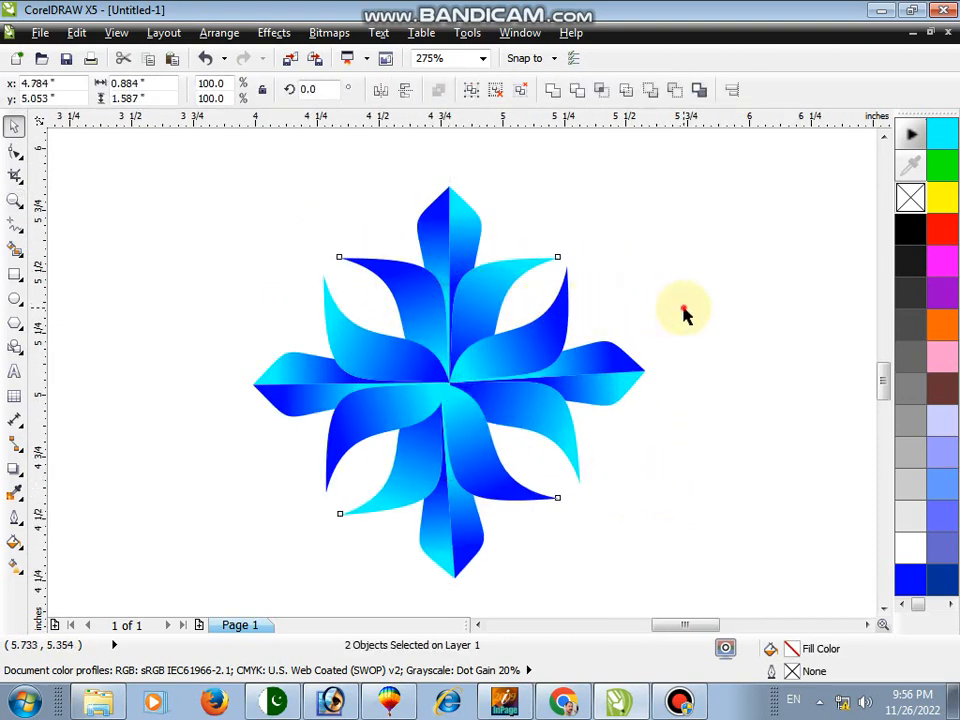
{"action": "left_click", "coordinate": [650, 462]}
- Rotate the bottom flower slightly clockwise about the ornament's centre so its tip points straighter down
{"action": "scroll", "coordinate": [410, 510], "scroll_direction": "up", "scroll_amount": 1}
{"action": "left_click", "coordinate": [540, 457]}
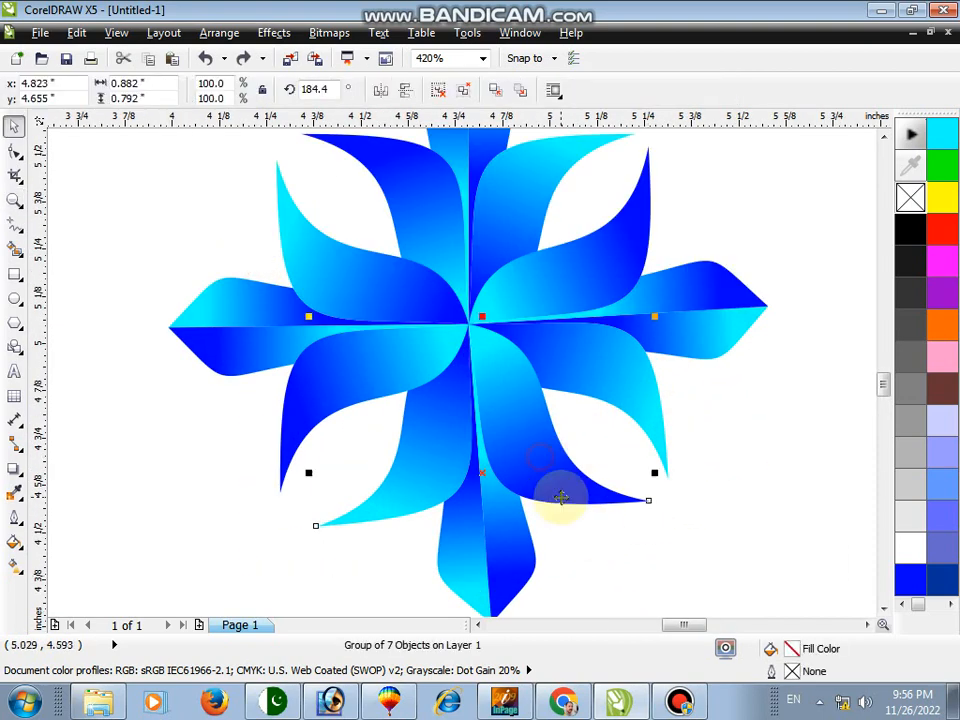
{"action": "left_click", "coordinate": [561, 497]}
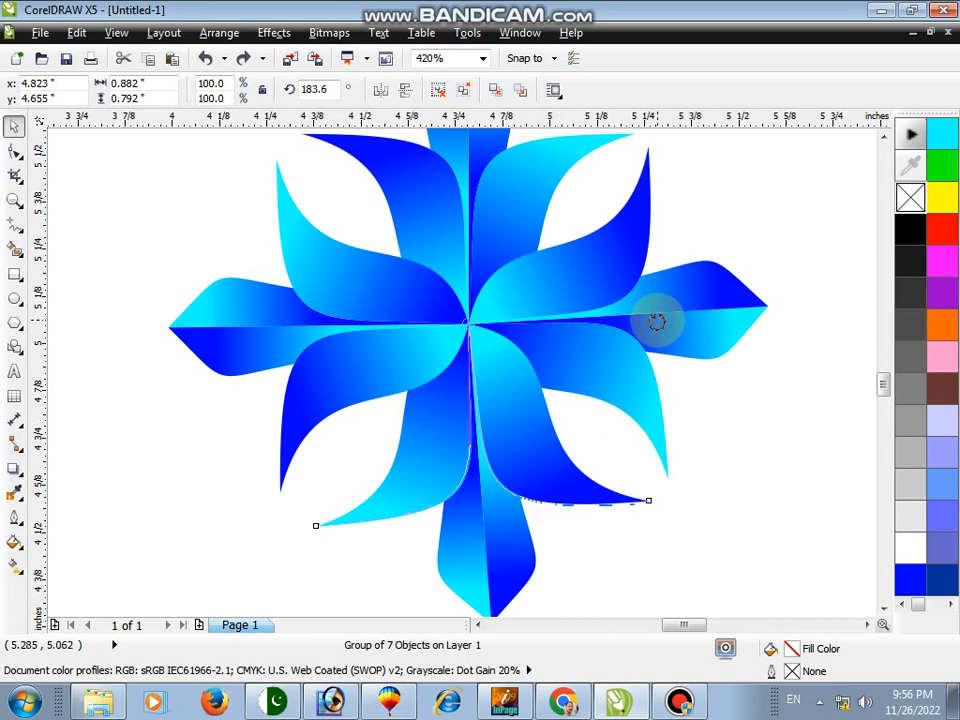
{"action": "left_click_drag", "start_coordinate": [656, 325], "coordinate": [657, 318]}
- Rotate the right flower further clockwise about the ornament's centre to 272.9 degrees
{"action": "key", "text": "F3"}
{"action": "key", "text": "space"}
{"action": "left_click", "coordinate": [617, 240]}
{"action": "left_click", "coordinate": [486, 274]}
{"action": "key", "text": "space"}
{"action": "left_click_drag", "start_coordinate": [238, 201], "coordinate": [661, 556]}
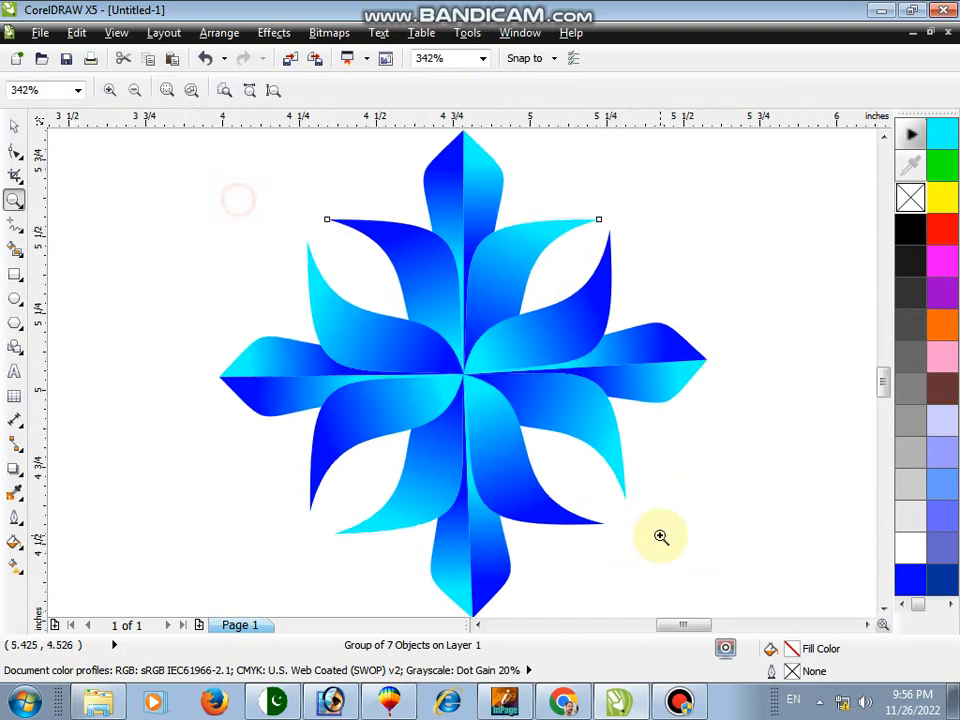
{"action": "key", "text": "space"}
{"action": "left_click", "coordinate": [743, 519]}
{"action": "left_click", "coordinate": [650, 377]}
{"action": "left_click", "coordinate": [654, 371]}
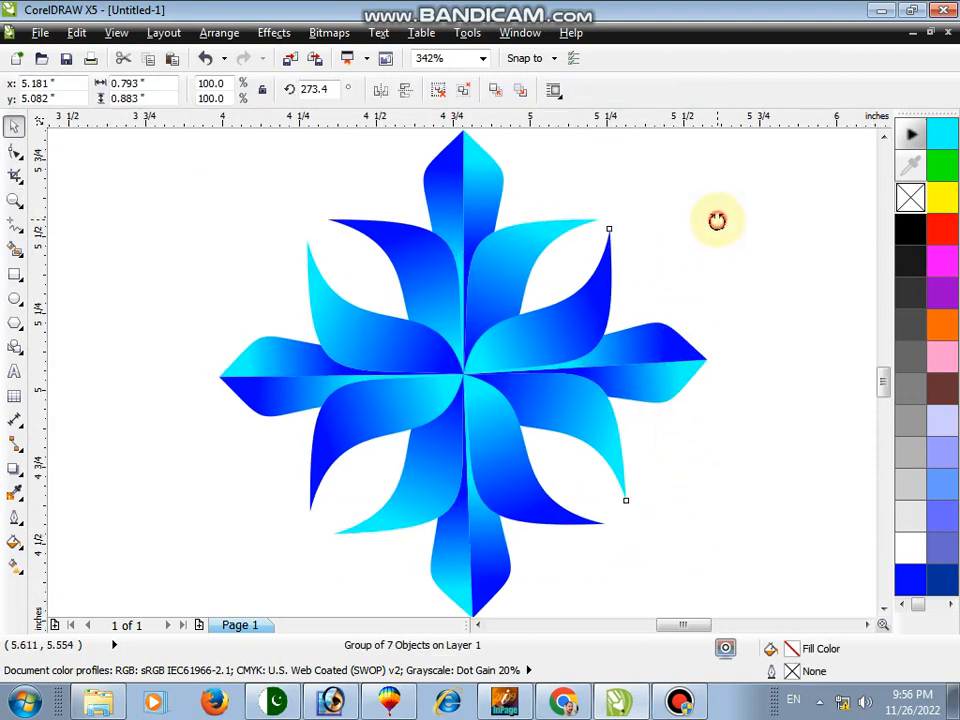
{"action": "left_click_drag", "start_coordinate": [717, 225], "coordinate": [718, 226]}
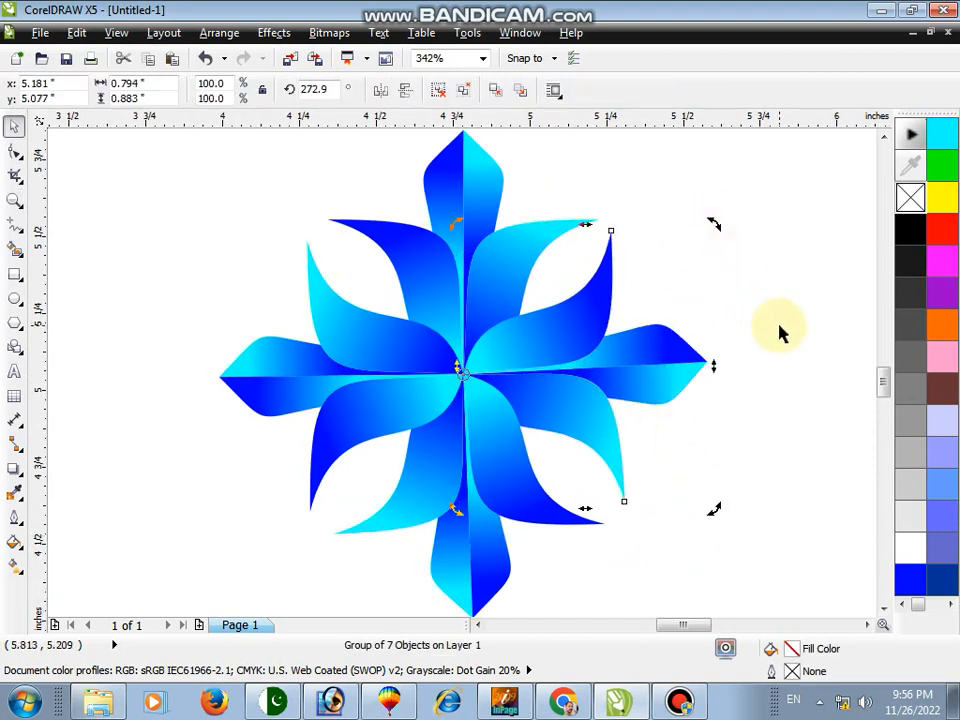
- Examine the whole ornament for the alignment and symmetry of the four flowers
{"action": "left_click", "coordinate": [781, 332]}
{"action": "key", "text": "space"}
{"action": "right_click", "coordinate": [743, 268]}
{"action": "key", "text": "space"}
{"action": "left_click", "coordinate": [777, 364]}
{"action": "key", "text": "space"}
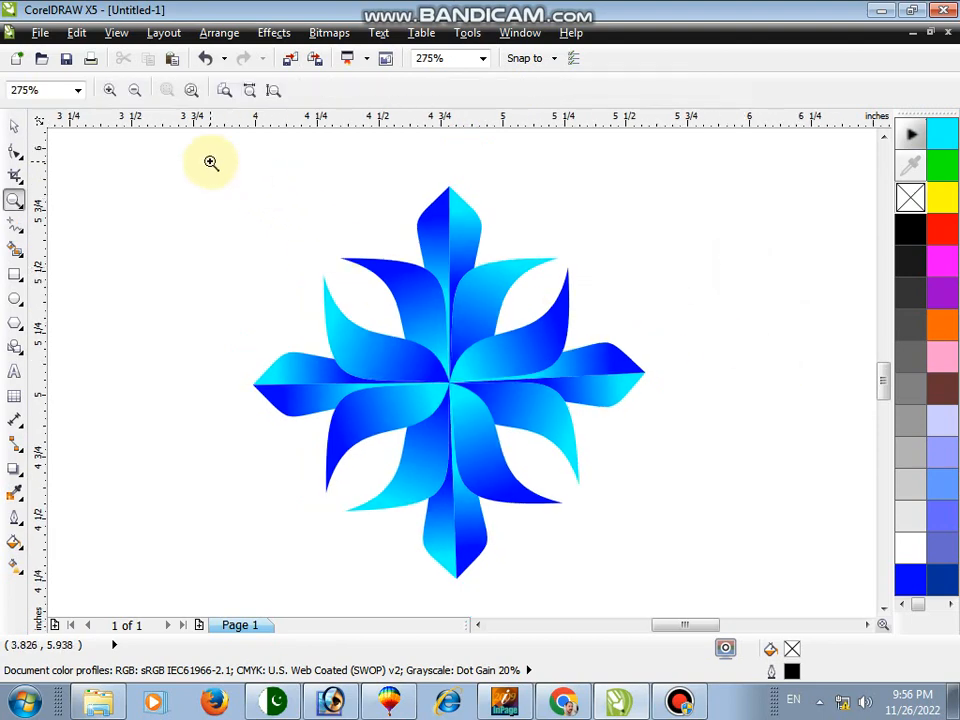
{"action": "left_click_drag", "start_coordinate": [210, 162], "coordinate": [643, 561]}
{"action": "key", "text": "space"}
{"action": "left_click", "coordinate": [521, 281]}
{"action": "left_click", "coordinate": [720, 285]}
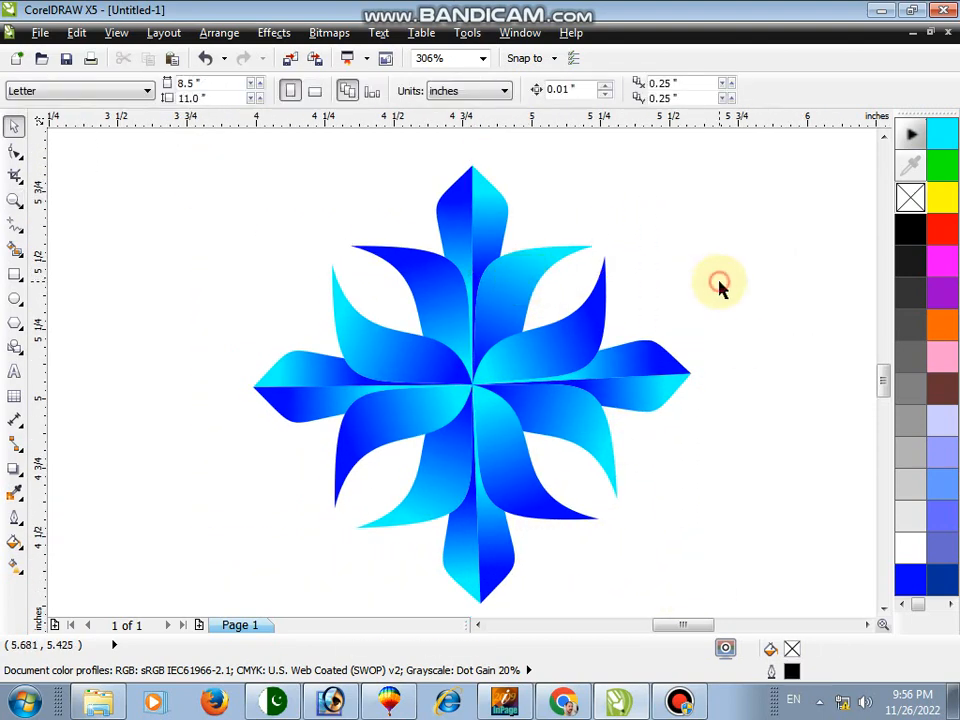
- Draw a circle about 0.166 inches wide over the ornament's centre and give it a blue fill and outline
{"action": "scroll", "coordinate": [428, 367], "scroll_direction": "up", "scroll_amount": 4}
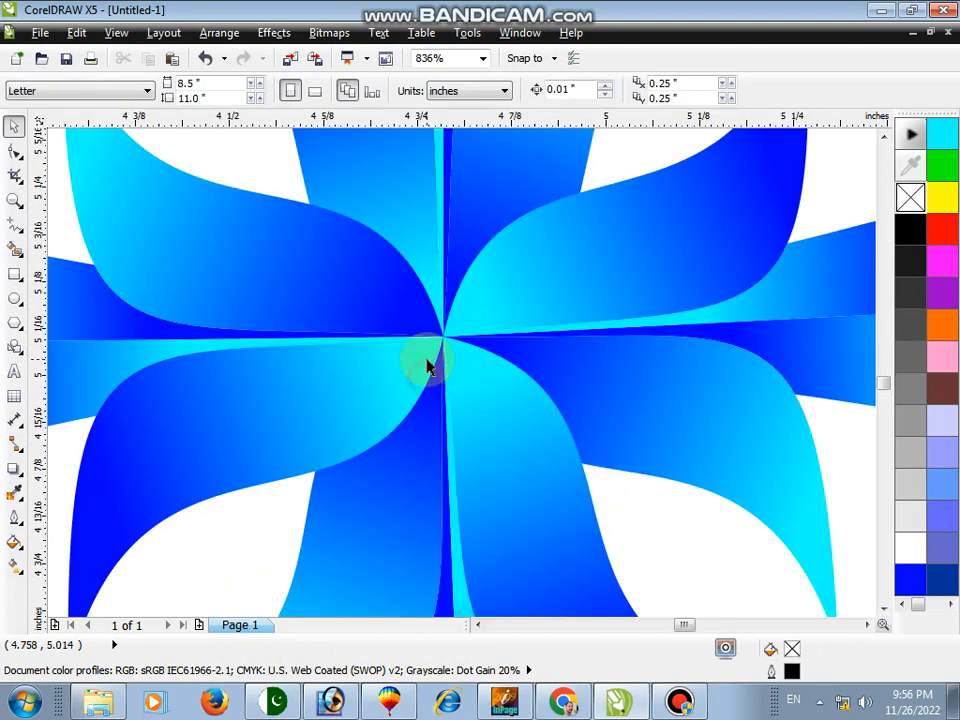
{"action": "left_click", "coordinate": [13, 303]}
{"action": "left_click_drag", "start_coordinate": [370, 278], "coordinate": [480, 401]}
{"action": "key", "text": "space"}
{"action": "left_click", "coordinate": [909, 580]}
{"action": "right_click", "coordinate": [909, 580]}
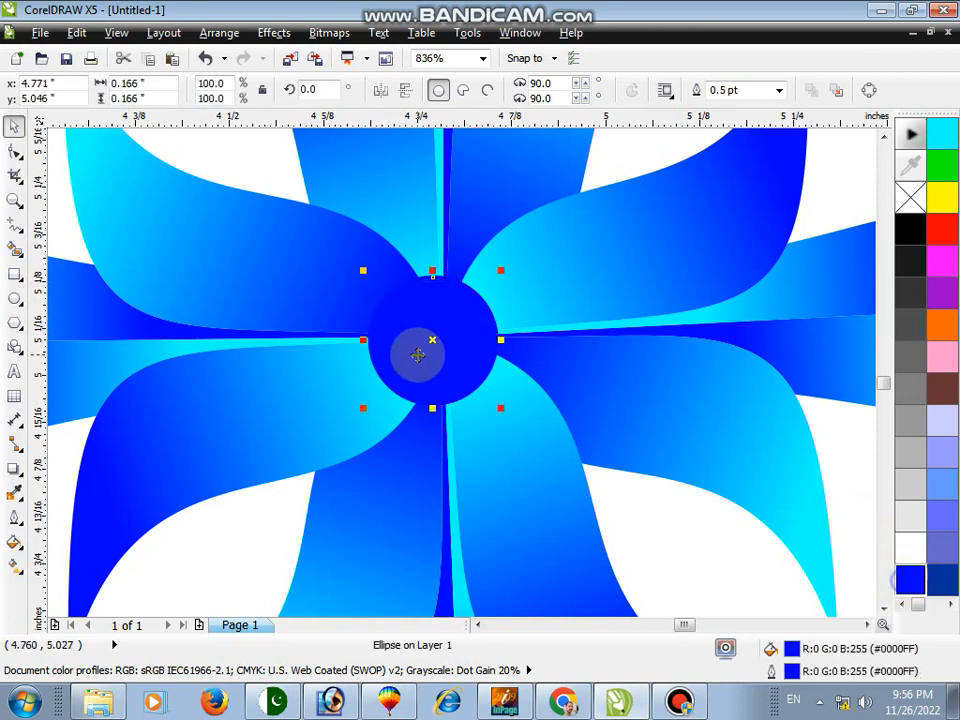
- Apply a vertical linear fountain fill to the centre circle, blue at the bottom to cyan at the top, and remove its outline
{"action": "left_click", "coordinate": [14, 566]}
{"action": "left_click_drag", "start_coordinate": [421, 392], "coordinate": [421, 291]}
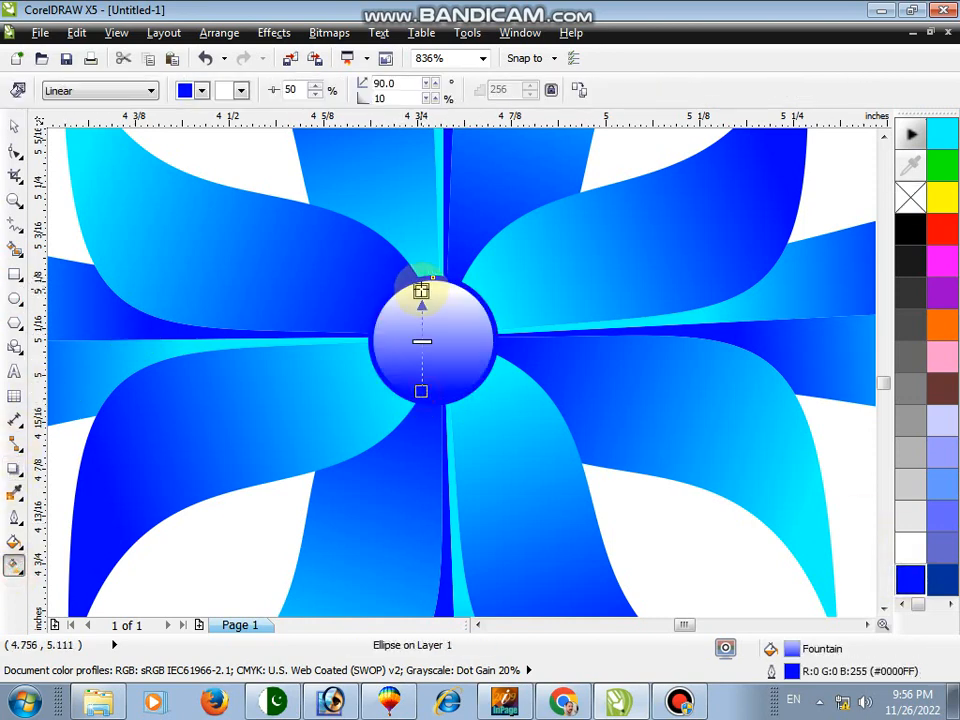
{"action": "left_click", "coordinate": [241, 91]}
{"action": "left_click", "coordinate": [256, 145]}
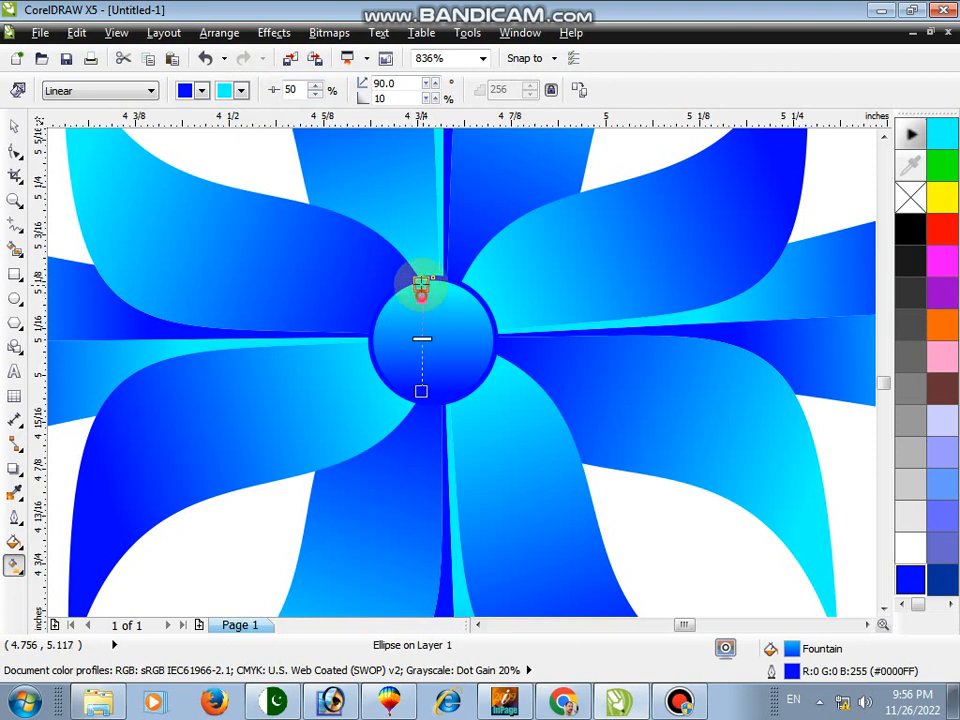
{"action": "key", "text": "space"}
{"action": "right_click", "coordinate": [910, 197]}
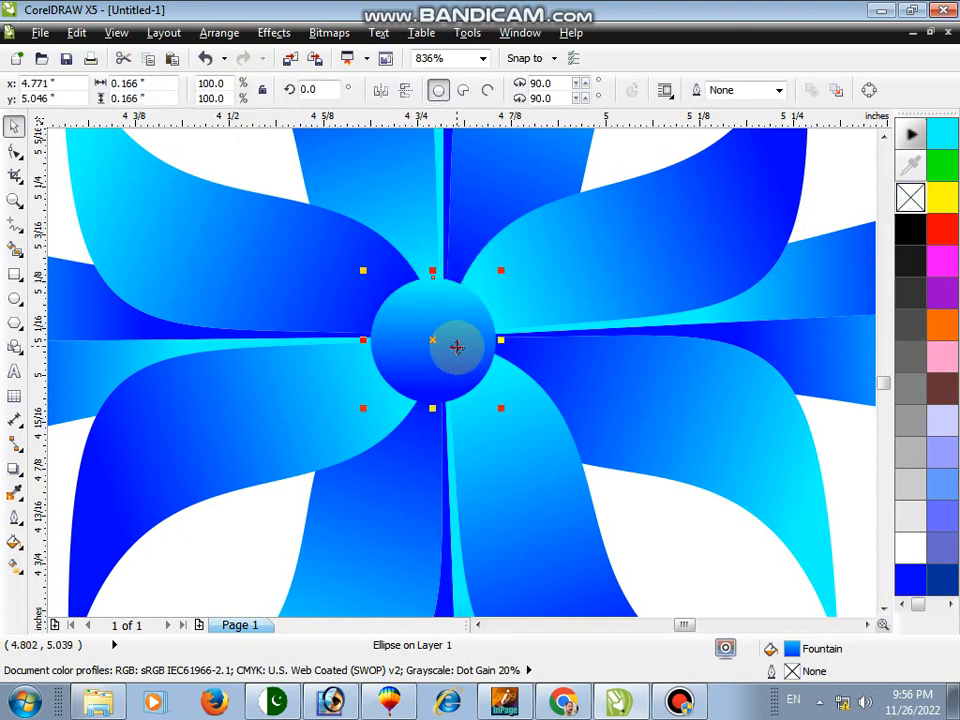
- Place a copy of the gradient circle just left of the original and mirror it vertically
{"action": "left_click_drag", "start_coordinate": [462, 337], "coordinate": [335, 339]}
{"action": "right_click", "coordinate": [335, 339]}
{"action": "left_click", "coordinate": [405, 91]}
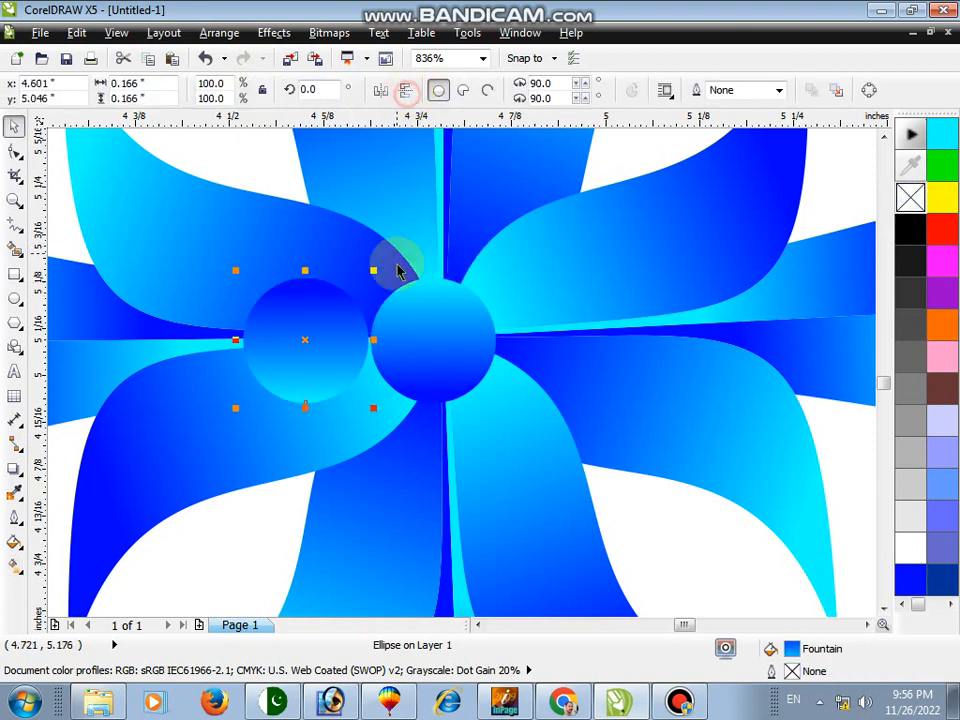
- Scale the mirrored circle down slightly and centre it on the original circle both horizontally and vertically
{"action": "left_click_drag", "start_coordinate": [377, 408], "coordinate": [369, 403]}
{"action": "left_click", "coordinate": [414, 369], "text": "shift"}
{"action": "key", "text": "e"}
{"action": "key", "text": "c"}
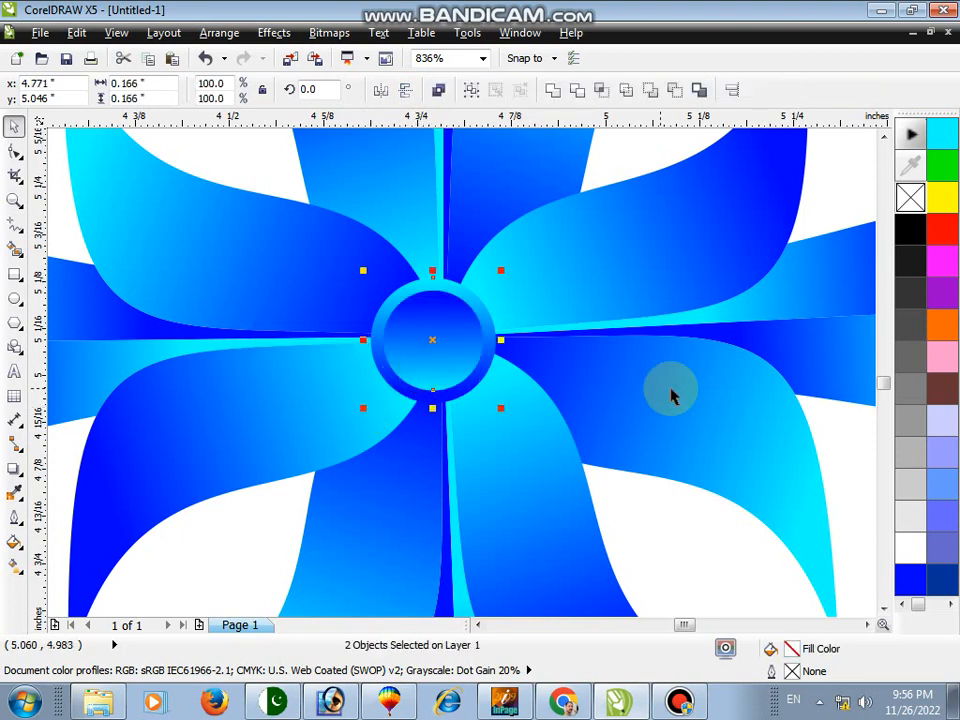
- Group the two circles and create successively smaller concentric copies of the group, at 68.3% and down to 31.9%
{"action": "left_click", "coordinate": [587, 384]}
{"action": "left_click_drag", "start_coordinate": [300, 227], "coordinate": [488, 415]}
{"action": "key", "text": "ctrl+g"}
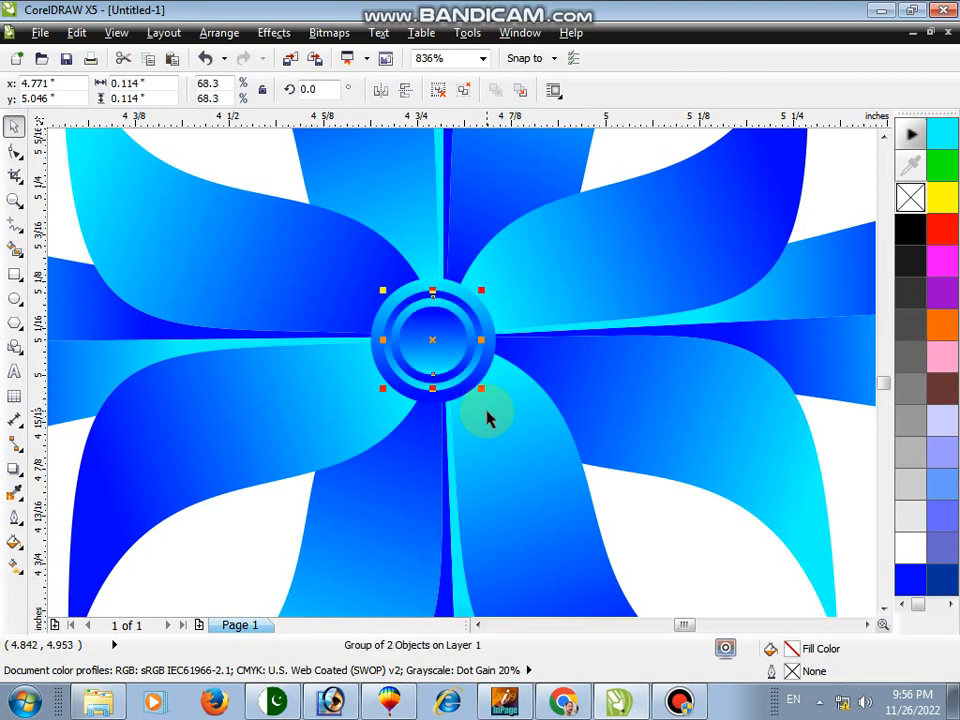
- Select all the concentric circles at the ornament's centre and group them
{"action": "left_click", "coordinate": [14, 199]}
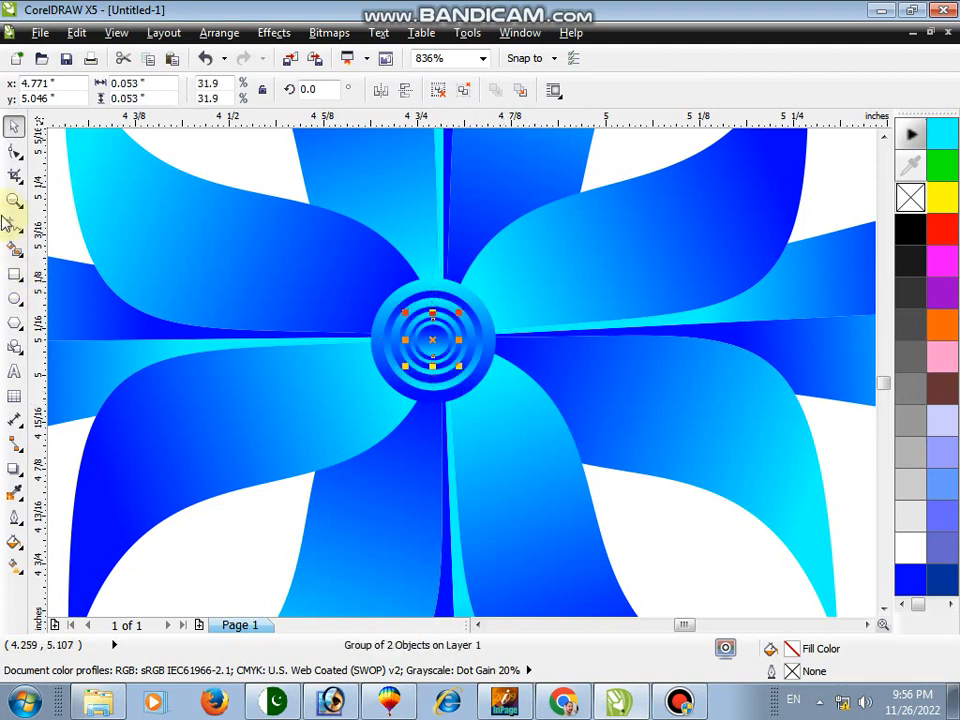
{"action": "right_click", "coordinate": [170, 208]}
{"action": "key", "text": "space"}
{"action": "left_click_drag", "start_coordinate": [409, 328], "coordinate": [512, 432]}
{"action": "key", "text": "ctrl+g"}
- Group the four flowers and the circular centre into one ornament
{"action": "left_click", "coordinate": [718, 469]}
{"action": "key", "text": "F3"}
{"action": "key", "text": "F3"}
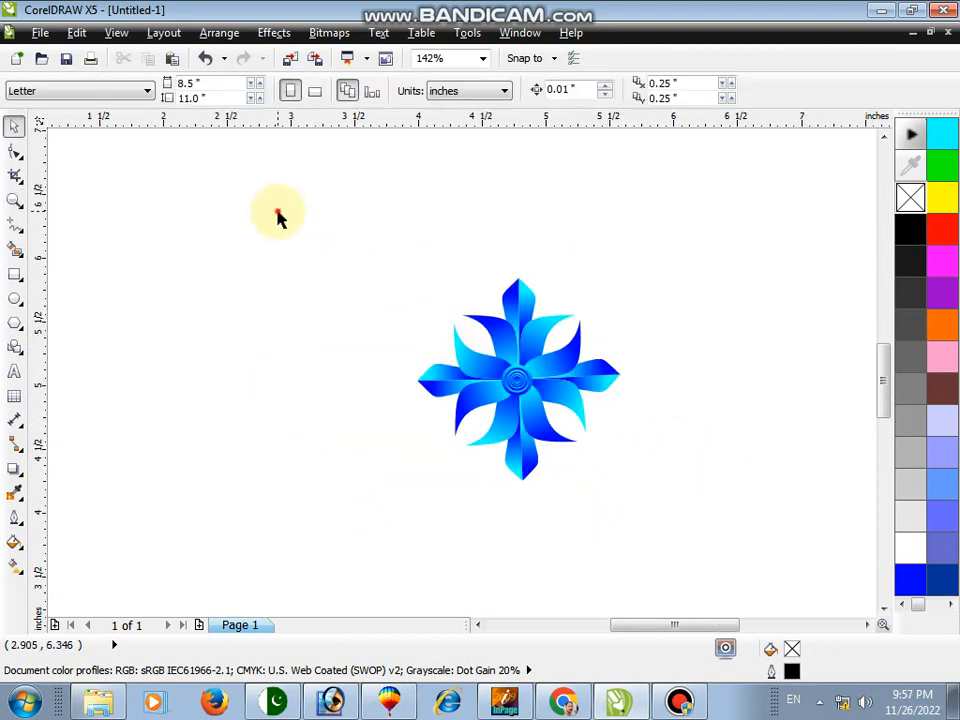
{"action": "left_click_drag", "start_coordinate": [279, 218], "coordinate": [632, 492]}
{"action": "key", "text": "ctrl+g"}
{"action": "key", "text": "z"}
{"action": "left_click_drag", "start_coordinate": [379, 253], "coordinate": [640, 508]}
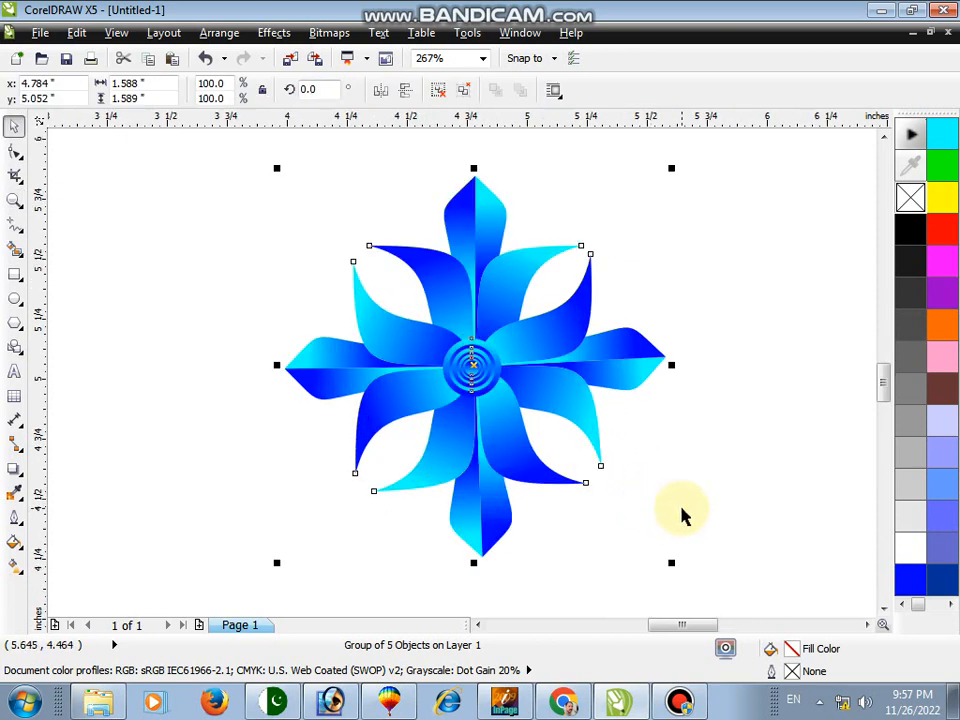
- Preview the finished ornament full screen, return to the drawing and deselect the ornament
{"action": "key", "text": "F9"}
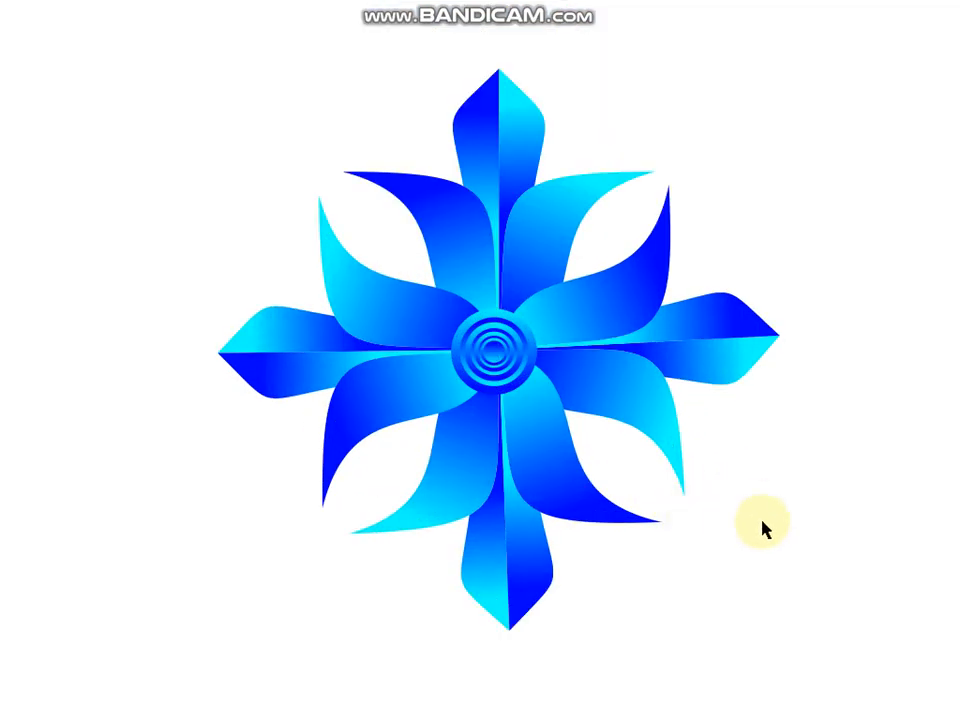
{"action": "left_click", "coordinate": [830, 479]}
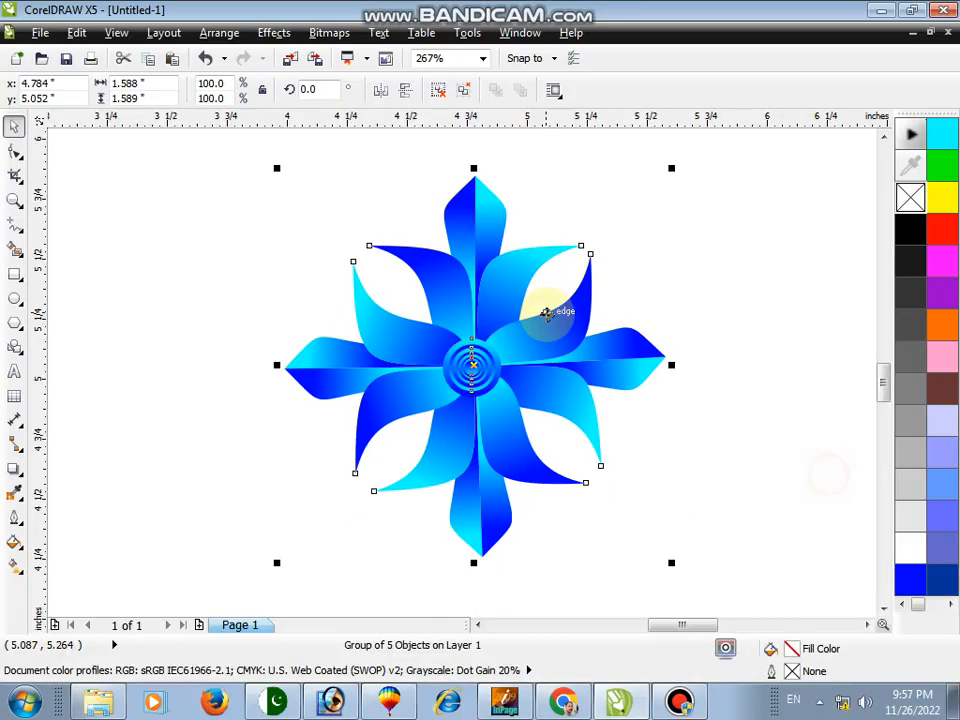
{"action": "key", "text": "space"}
{"action": "key", "text": "space"}
{"action": "left_click", "coordinate": [289, 260]}
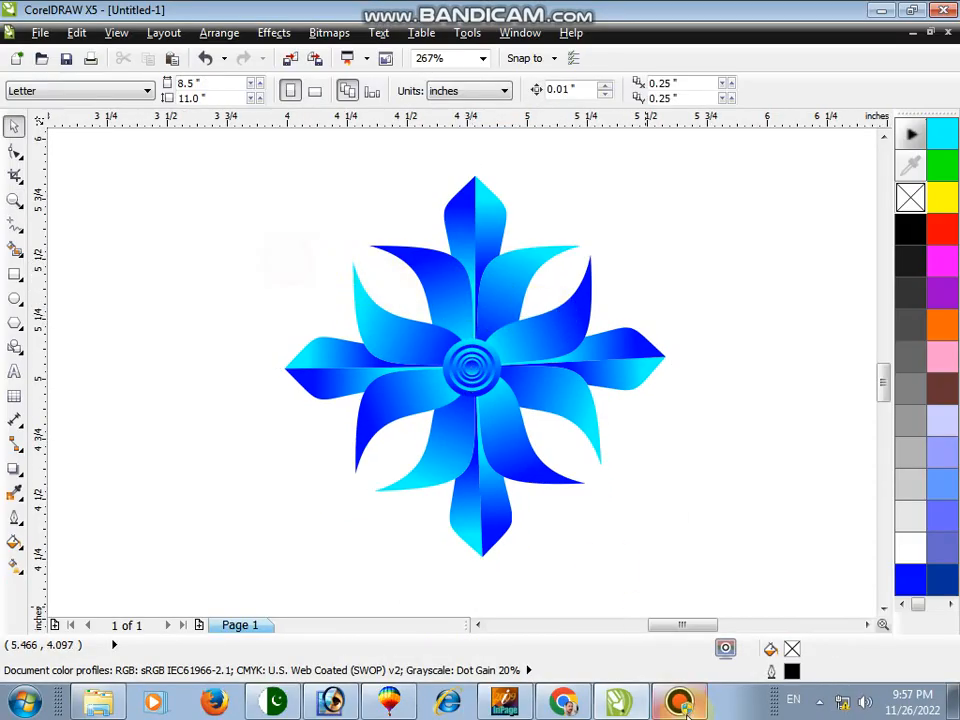